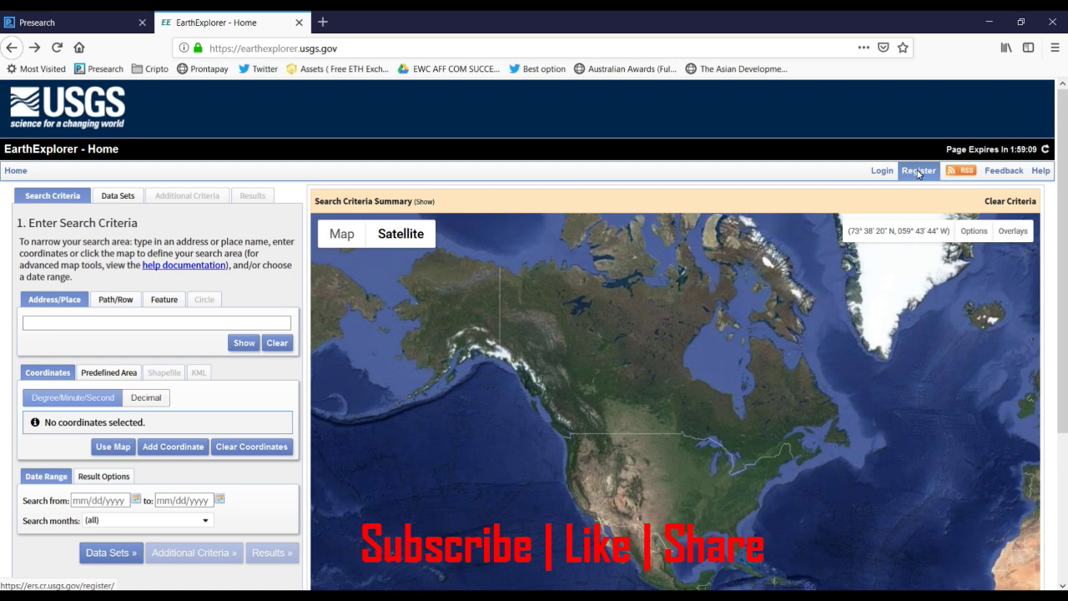
- Open the EROS User Registration page from the EarthExplorer Register link
left_click(918, 172)
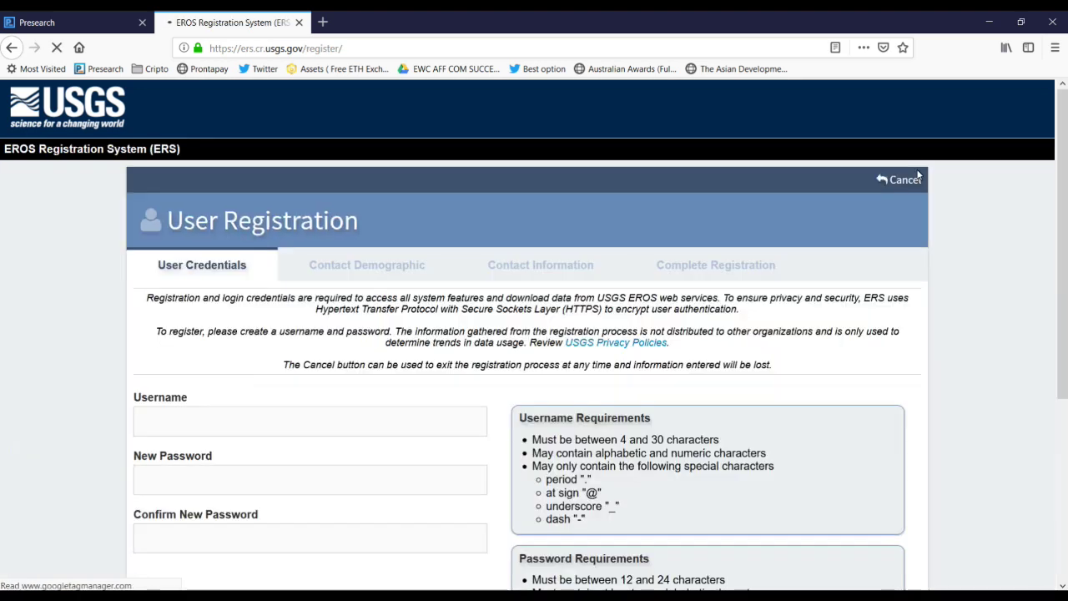
- Enter the chosen account username in the User Credentials form
scroll(421, 281, "down", 3)
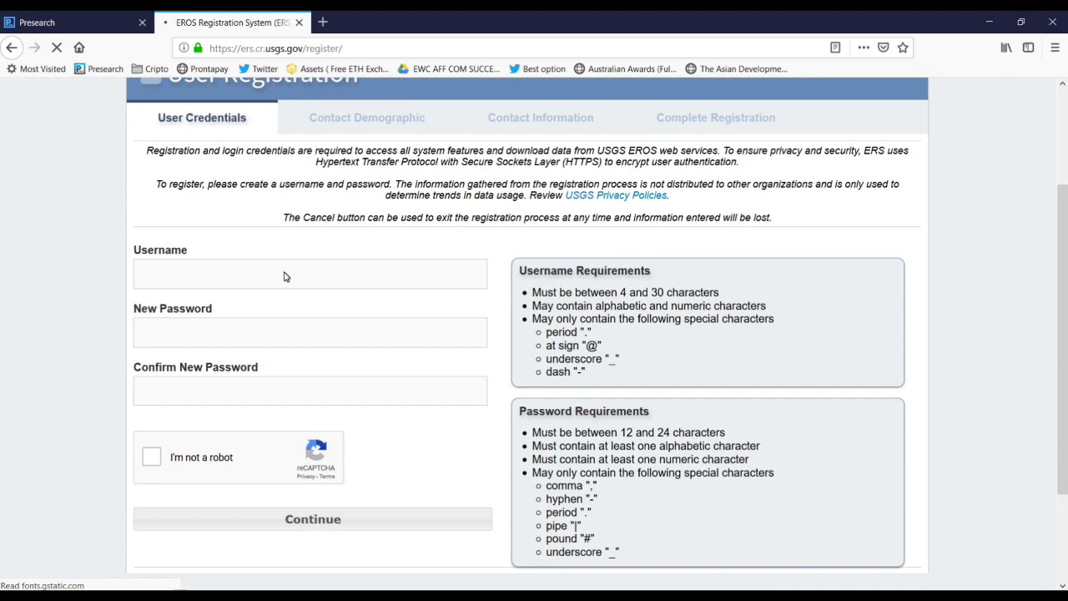
left_click(158, 273)
left_click(162, 332)
left_click(172, 277)
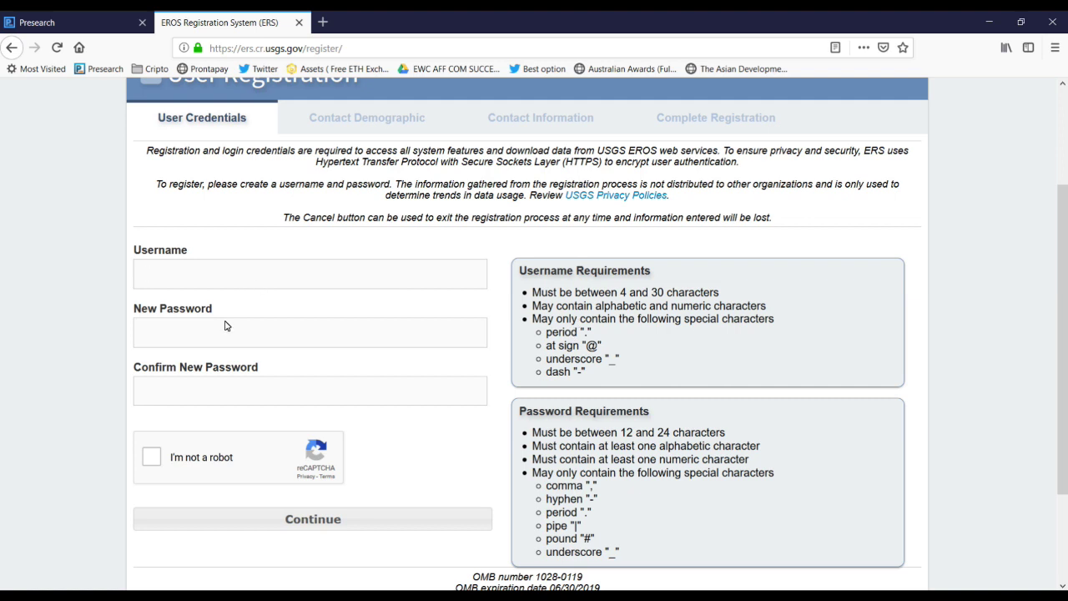
left_click(189, 268)
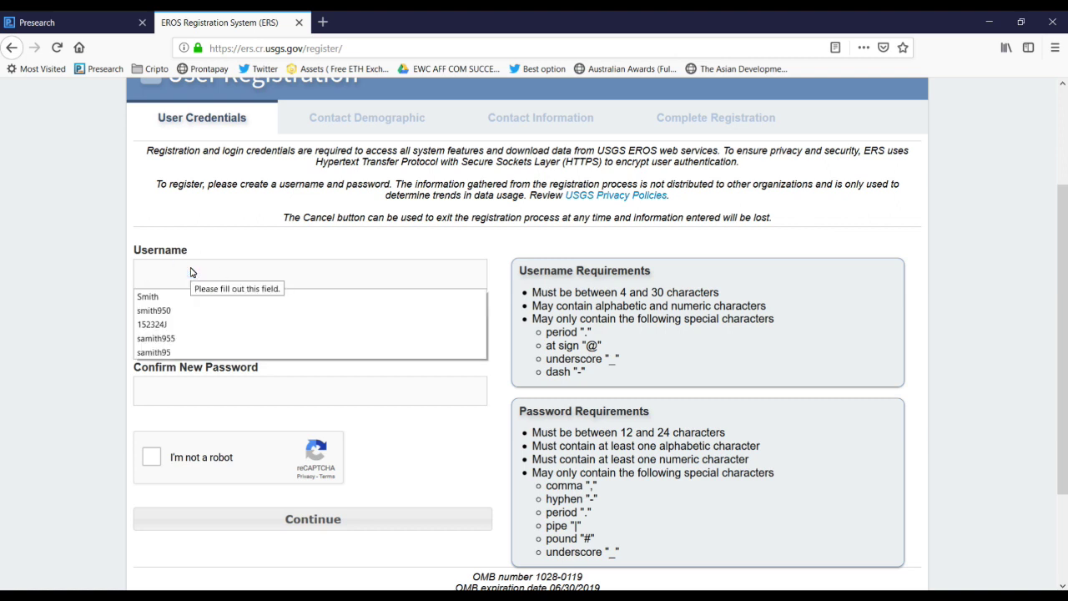
type("smith956")
- Enter and confirm the password, tick the reCAPTCHA box, and continue
left_click(144, 335)
type("******")
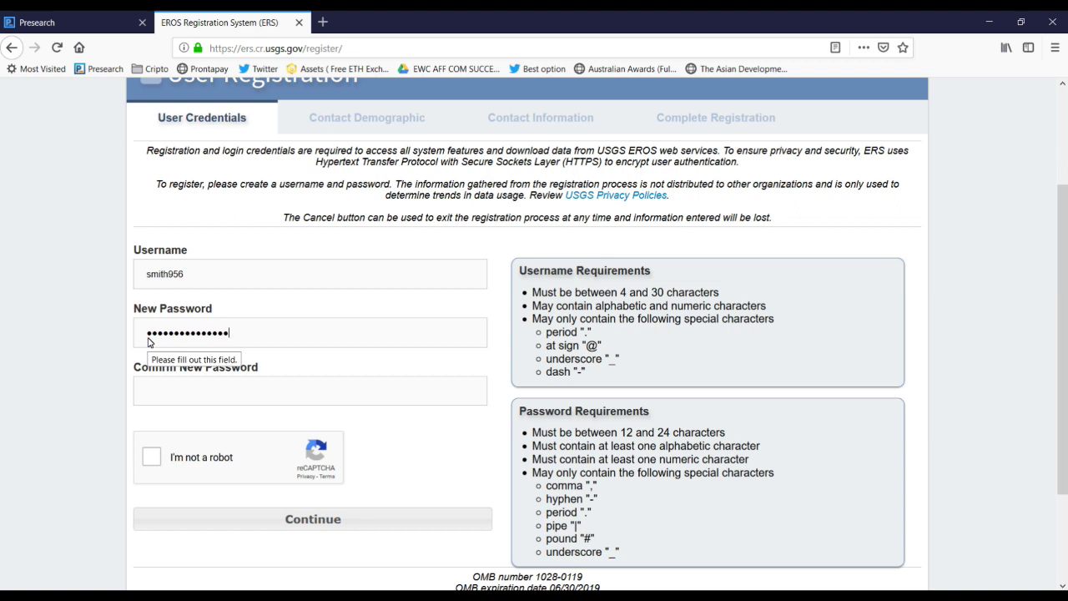
type("**")
left_click(148, 389)
type("*********")
left_click(151, 456)
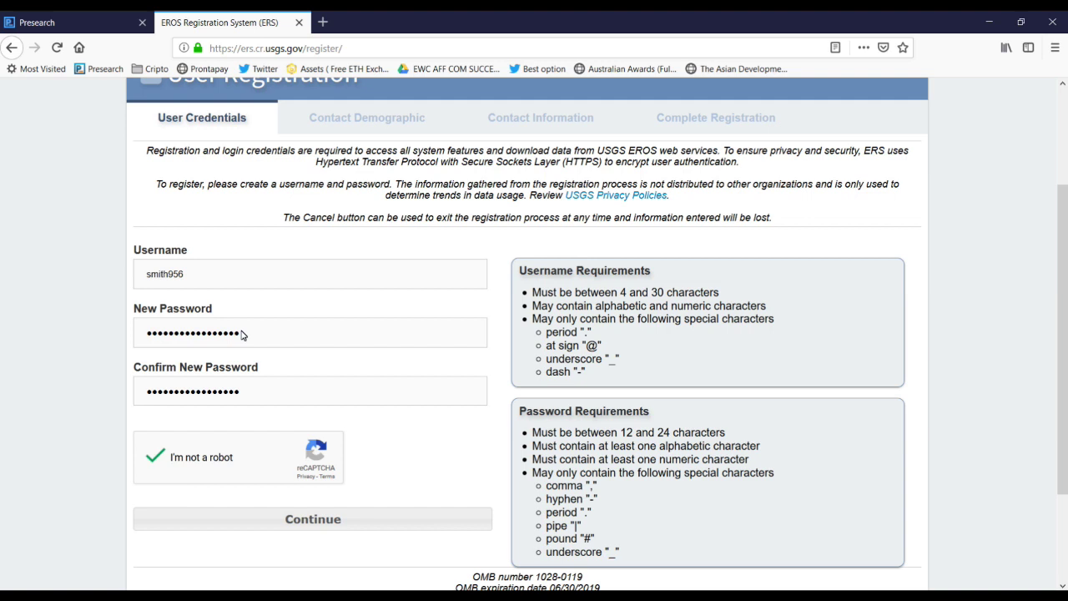
scroll(242, 334, "down", 2)
left_click(291, 444)
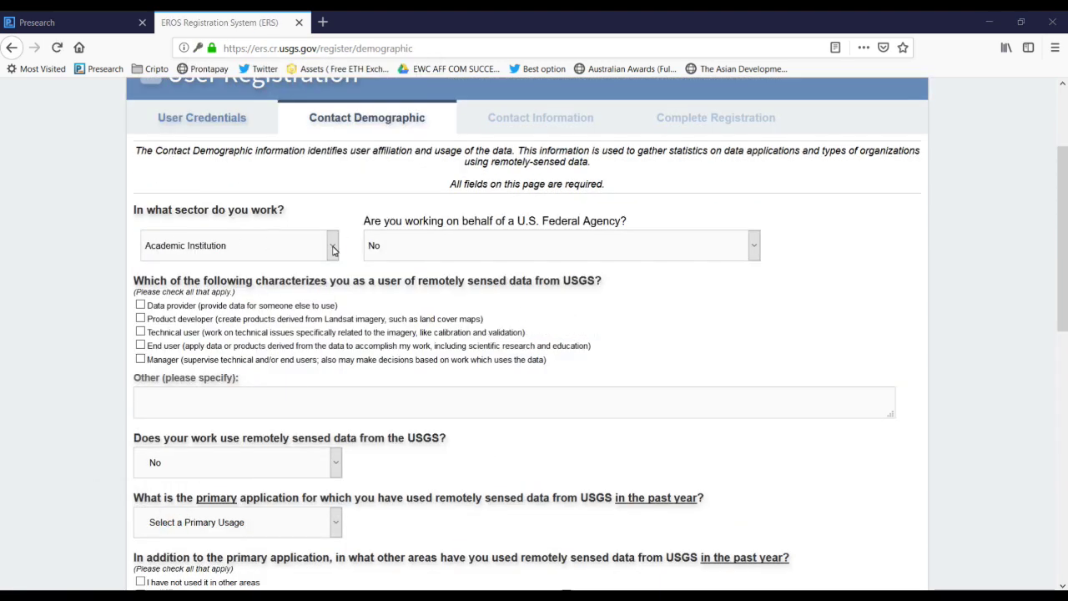
- Keep Academic Institution as sector and No for federal agency, and mark Technical user
left_click(332, 247)
left_click(174, 361)
left_click(749, 247)
left_click(386, 283)
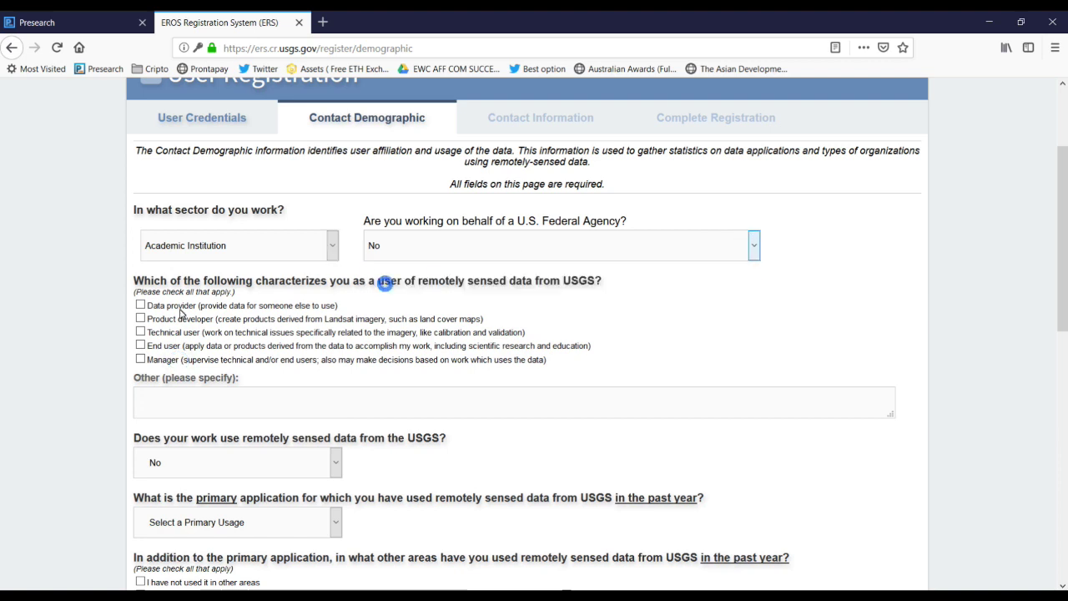
left_click(140, 333)
- Answer Yes to using USGS remote sensing data and set operational work to 76%
scroll(140, 336, "down", 3)
left_click(187, 315)
left_click(186, 339)
scroll(186, 336, "down", 3)
left_click_drag(265, 270, 336, 276)
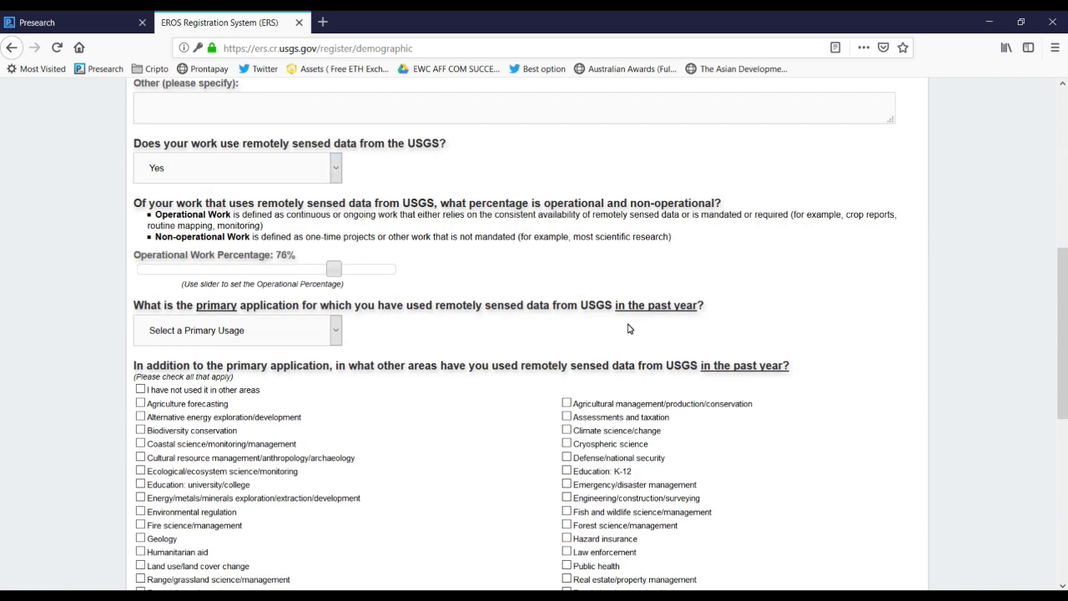
- Choose Urbanization as primary application; add Urban planning, Education: university/college, and Water resources uses
left_click(335, 330)
scroll(334, 267, "down", 2)
left_click(335, 256)
scroll(217, 467, "down", 5)
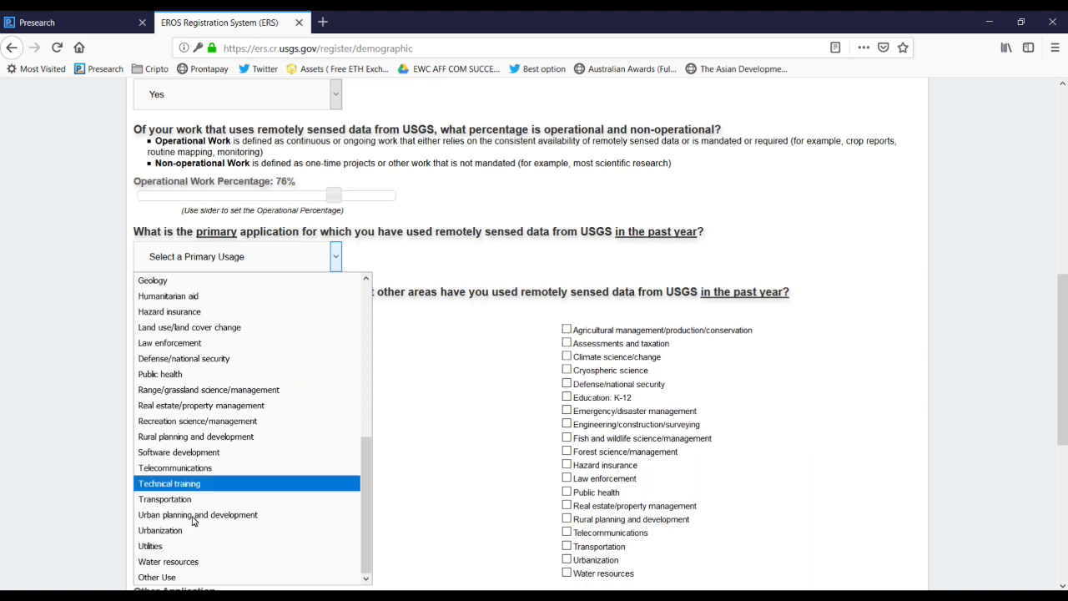
left_click(193, 529)
scroll(317, 291, "down", 2)
left_click(142, 484)
left_click(140, 337)
left_click(566, 499)
- Answer 'A little' for data distribution, rate open access Very Important, and continue
scroll(352, 312, "down", 7)
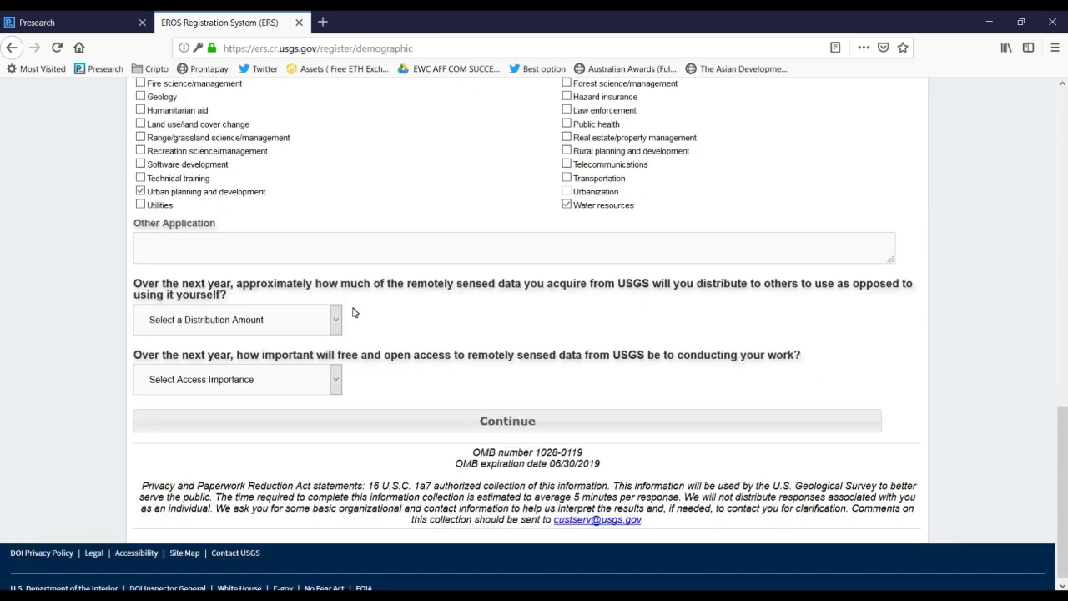
left_click(335, 319)
left_click(178, 375)
left_click(336, 380)
left_click(166, 481)
scroll(539, 381, "down", 1)
left_click(477, 412)
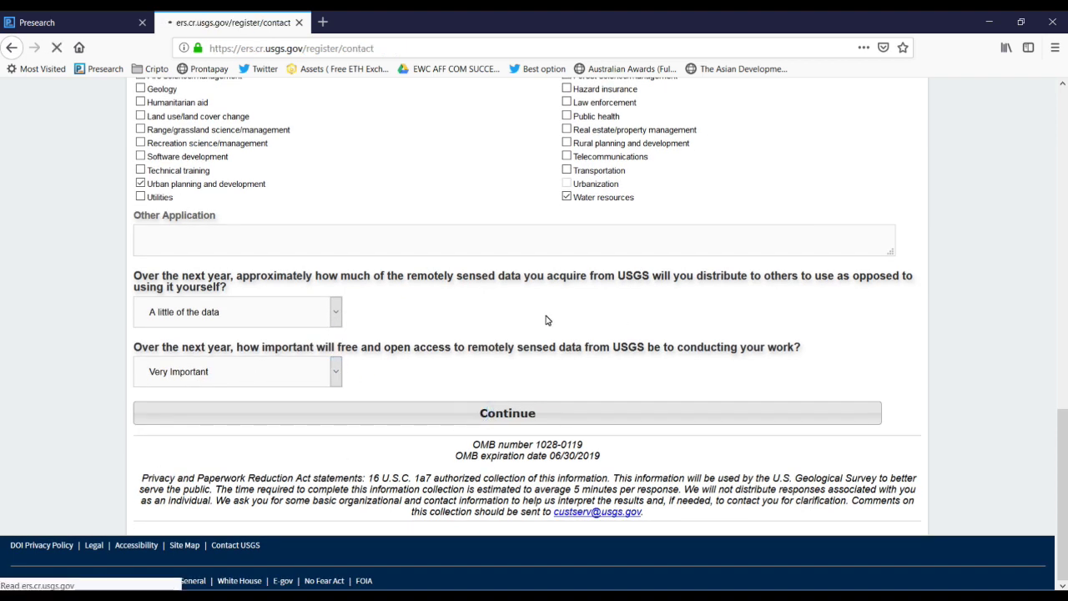
- Enter the user's name, organization and both address lines in the contact form
type("aa")
left_click(153, 361)
type("University of moratuwa")
left_click(163, 426)
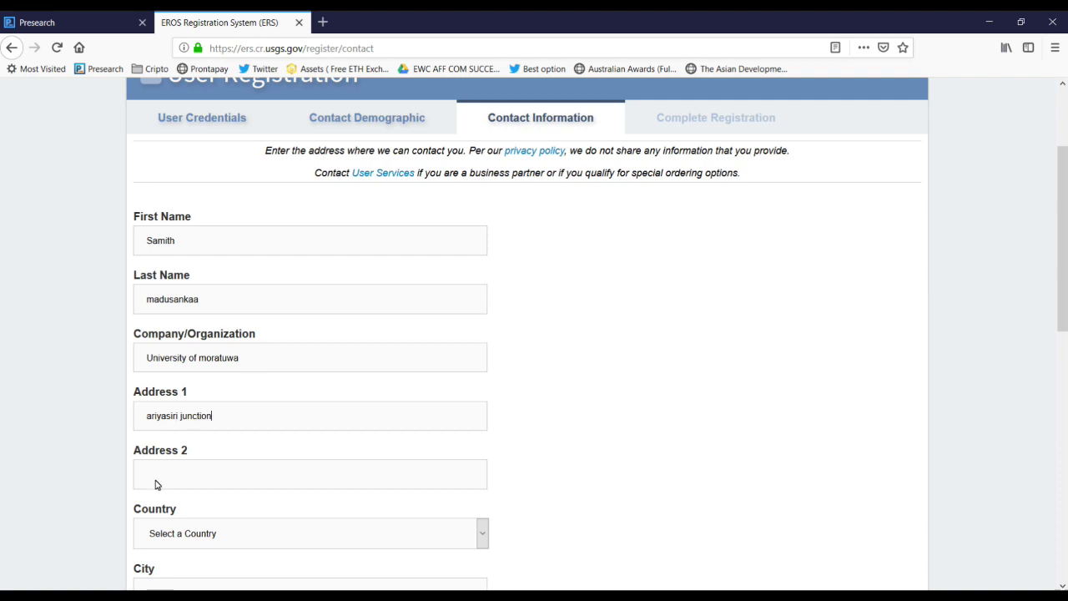
left_click(155, 474)
type("weherayaya")
- Choose the country of residence, enter the city, and move through province and postal code
scroll(281, 533, "down", 5)
left_click(267, 239)
scroll(215, 409, "down", 20)
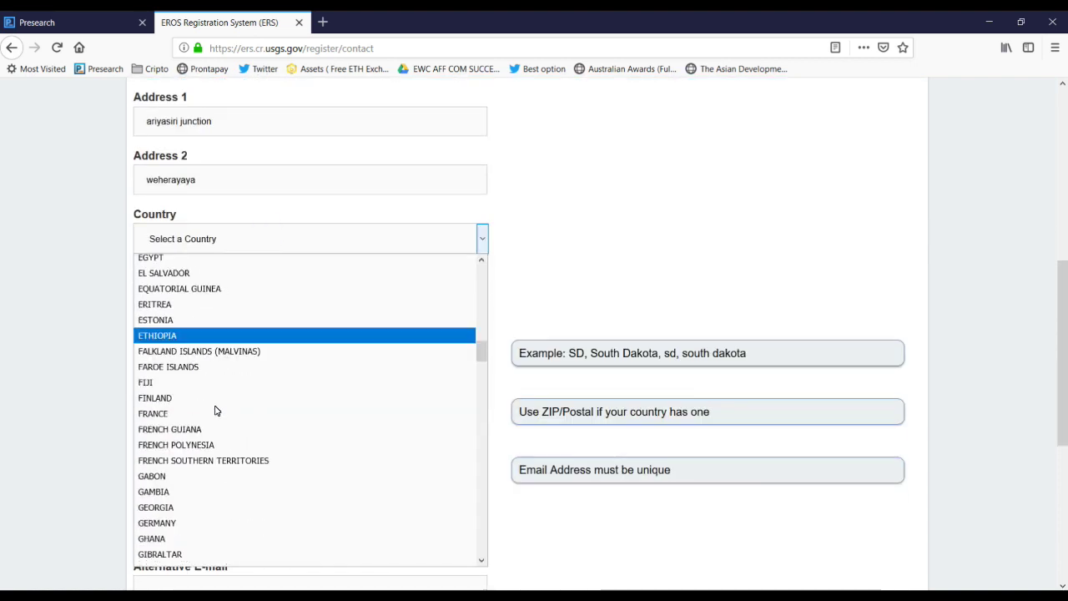
scroll(214, 410, "down", 20)
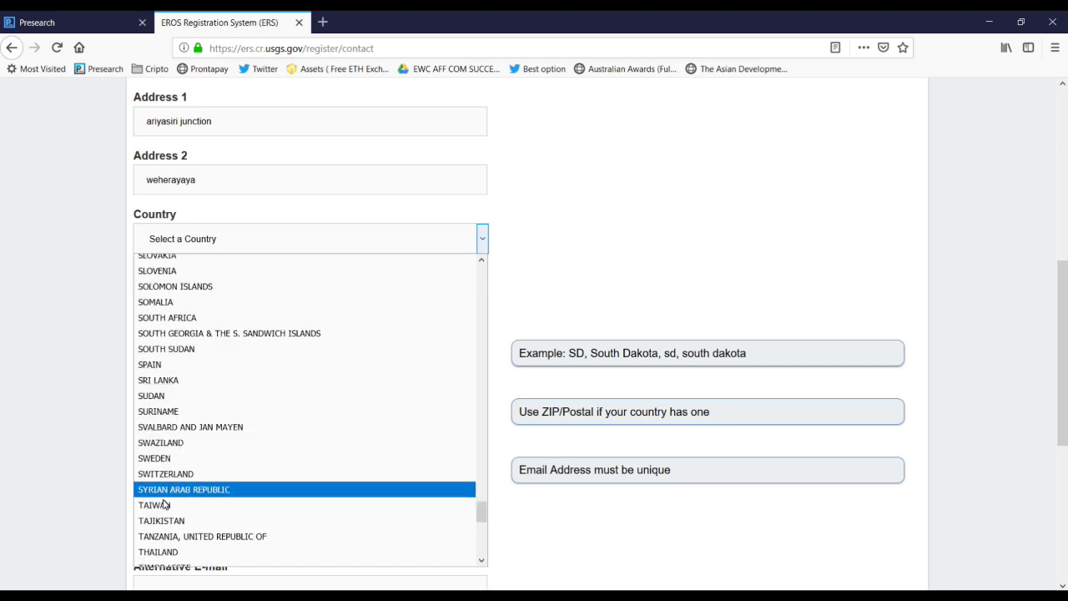
left_click(165, 381)
left_click(175, 298)
type("colombo")
left_click(171, 371)
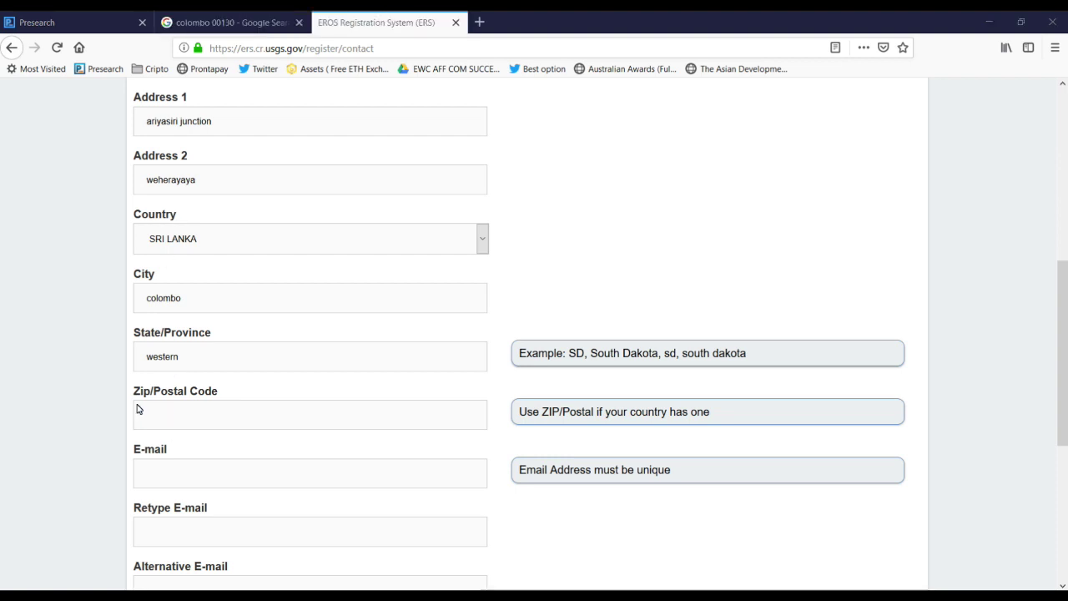
left_click(149, 412)
- Fill the e-mail and retype e-mail fields with the saved e-mail address
left_click(168, 478)
key("Down")
key("Return")
scroll(167, 359, "down", 3)
left_click(162, 307)
key("Down")
key("Return")
- Enter the postal code and alternative e-mail address, then submit the contact information
left_click(163, 372)
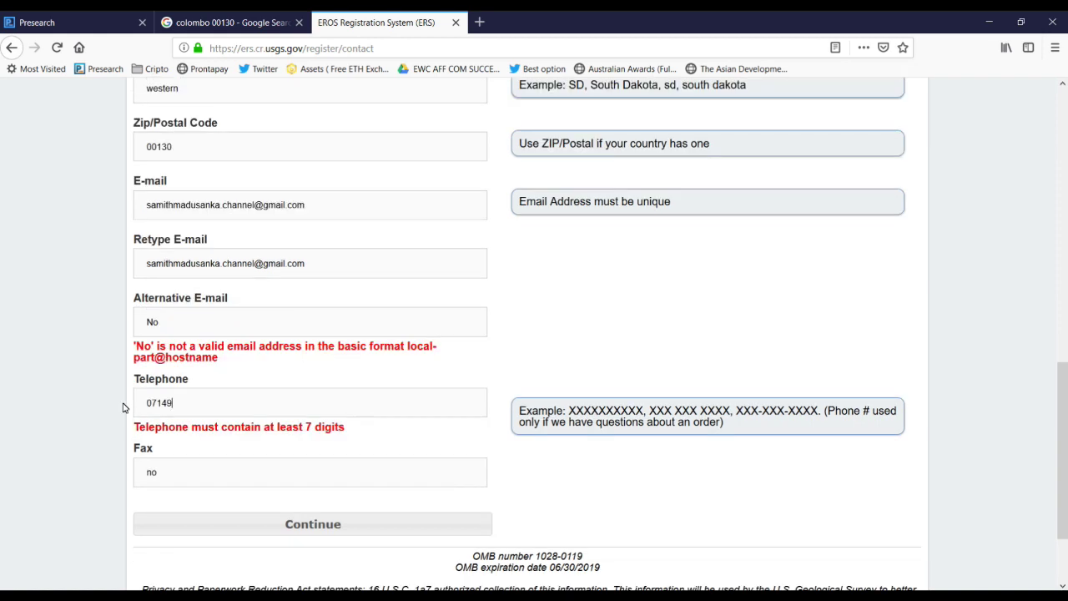
type("53771")
key("shift+Tab")
key("BackSpace")
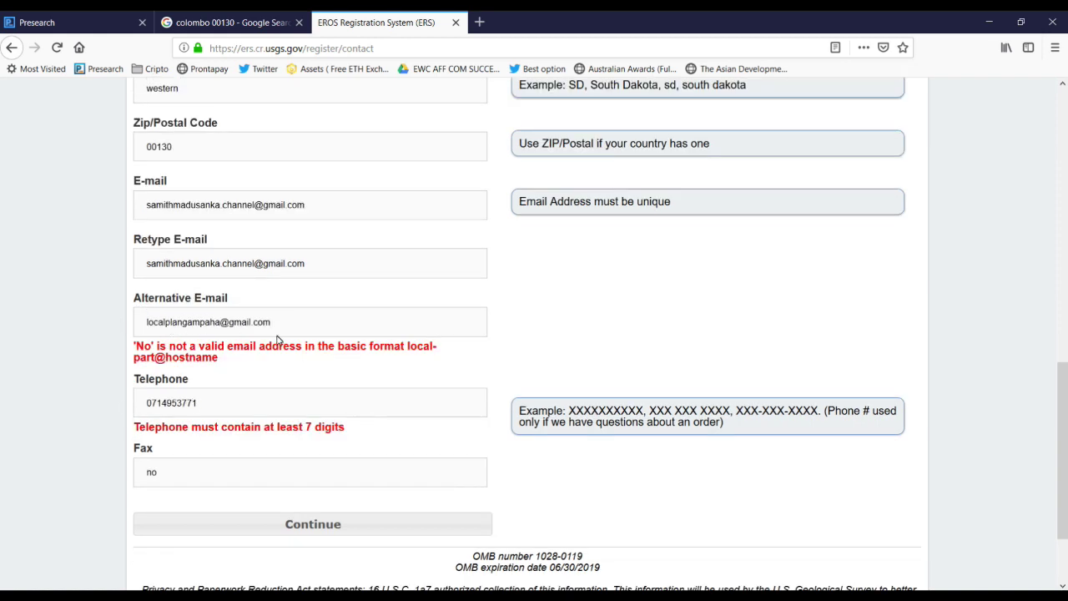
key("Return")
- Review the registration summary and submit the registration
scroll(514, 313, "down", 3)
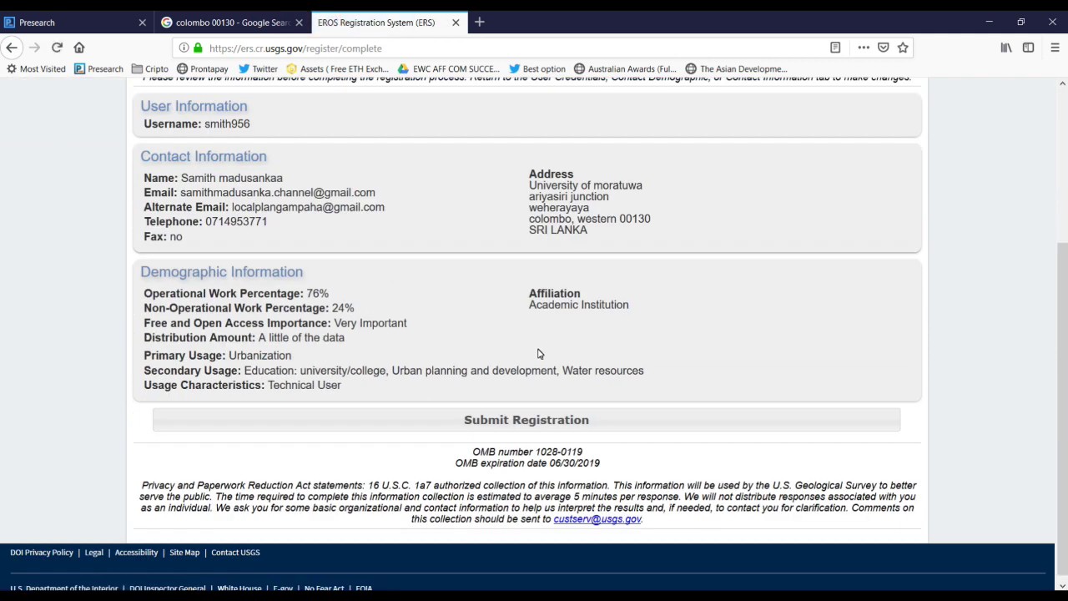
scroll(538, 353, "up", 1)
left_click(467, 494)
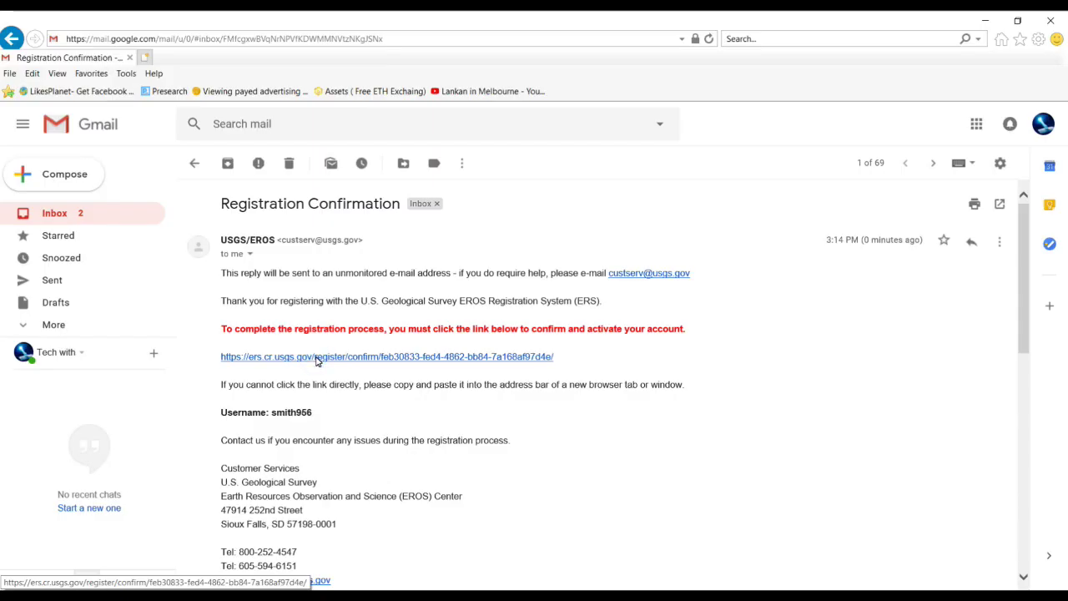
- Open the emailed activation link, paste the username copied from the email, and submit it
left_click(317, 357)
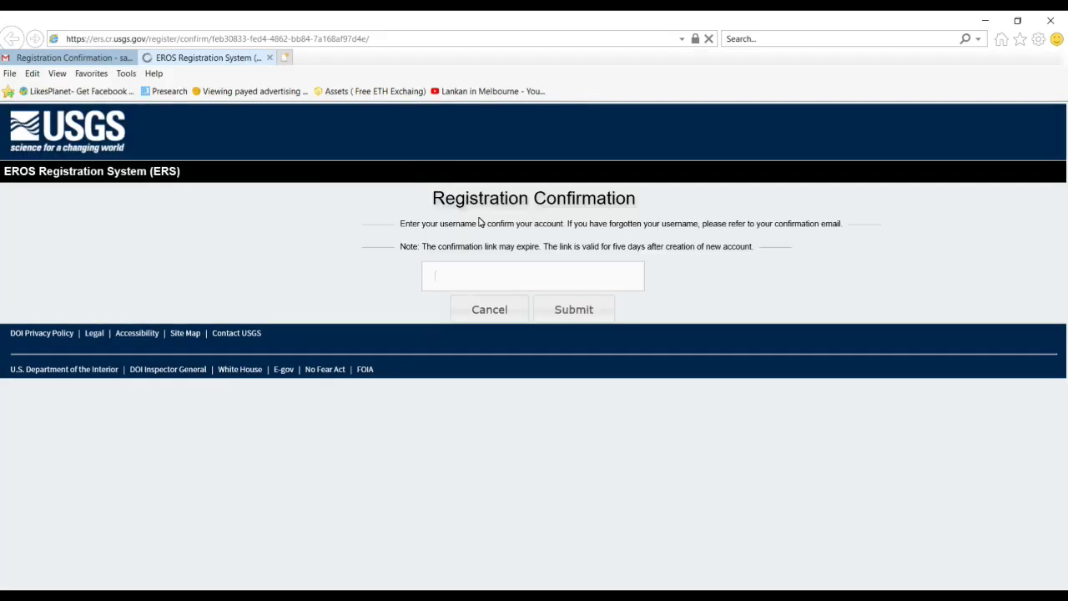
key("ctrl+Tab")
left_click_drag(271, 354, 308, 354)
key("ctrl+c")
key("ctrl+Tab")
key("ctrl+v")
left_click(544, 310)
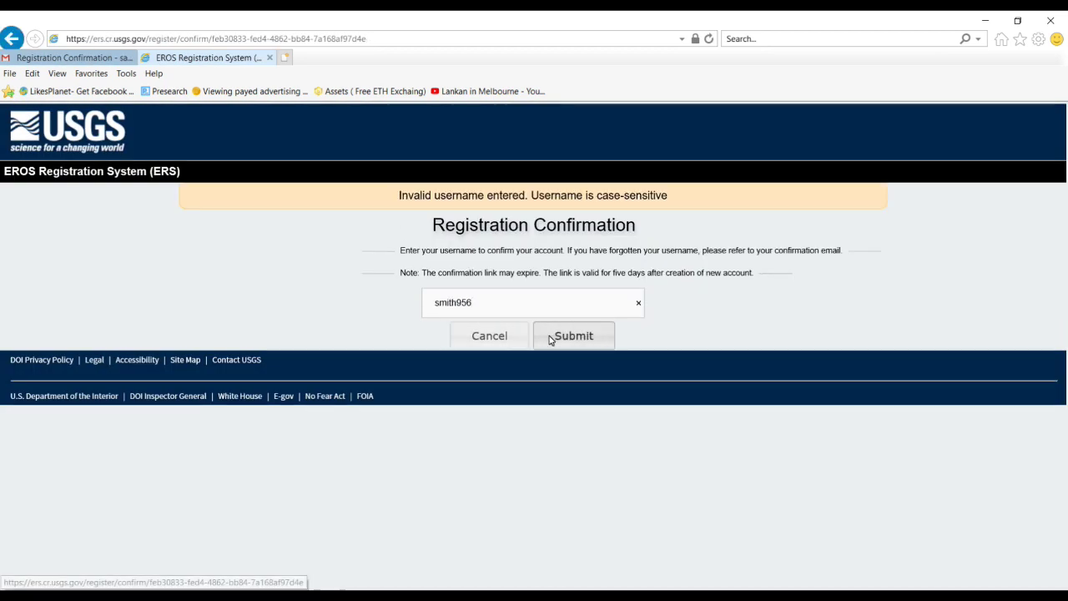
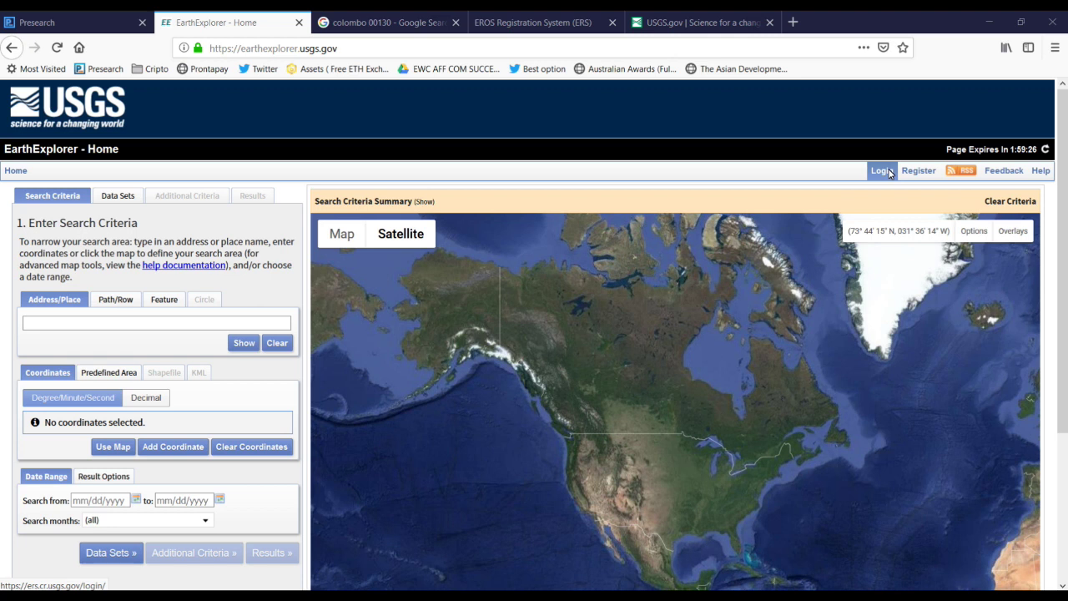
- Sign in to EarthExplorer with the USGS account username and password
left_click(890, 172)
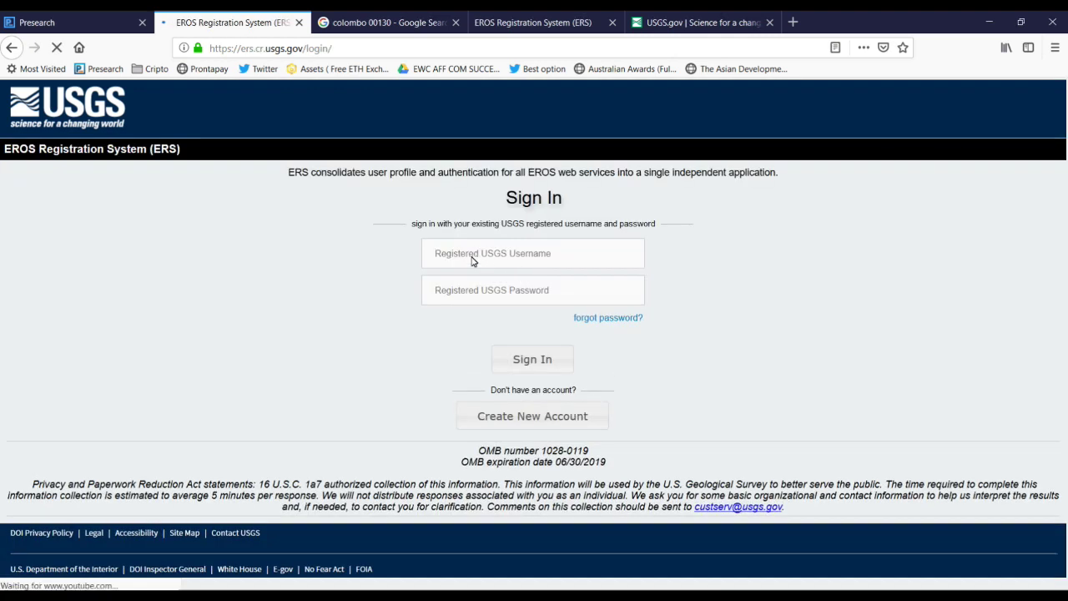
left_click(473, 261)
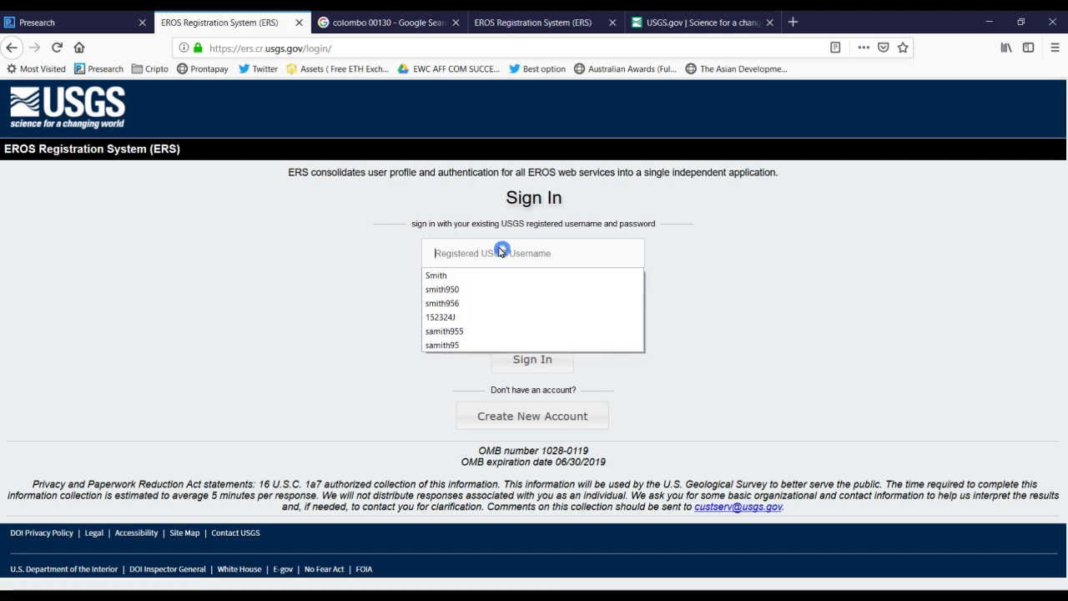
type("smith956")
left_click(667, 257)
left_click(500, 296)
type("•")
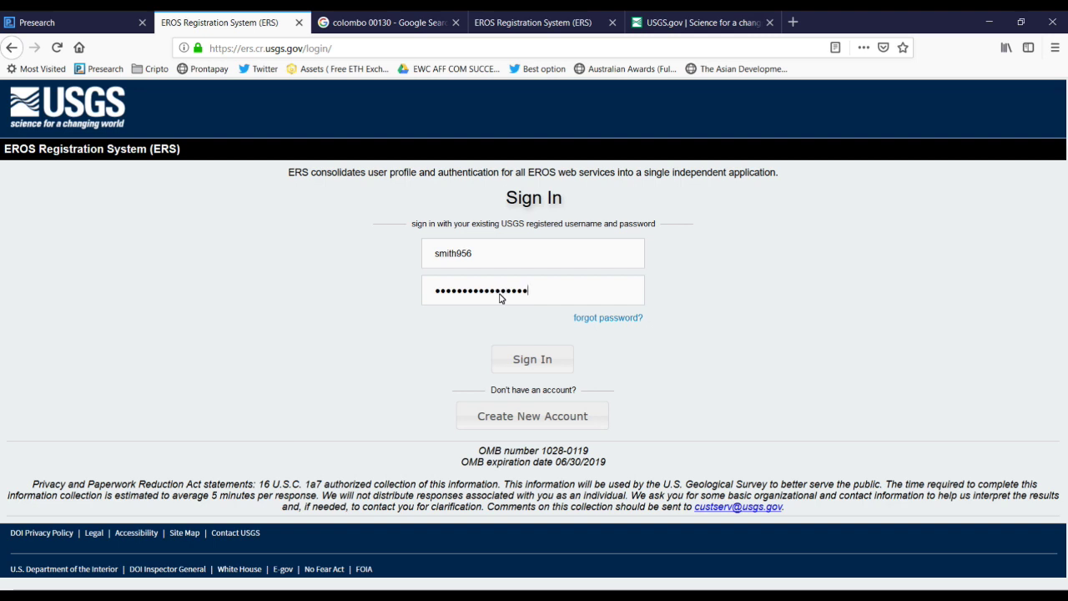
key("Return")
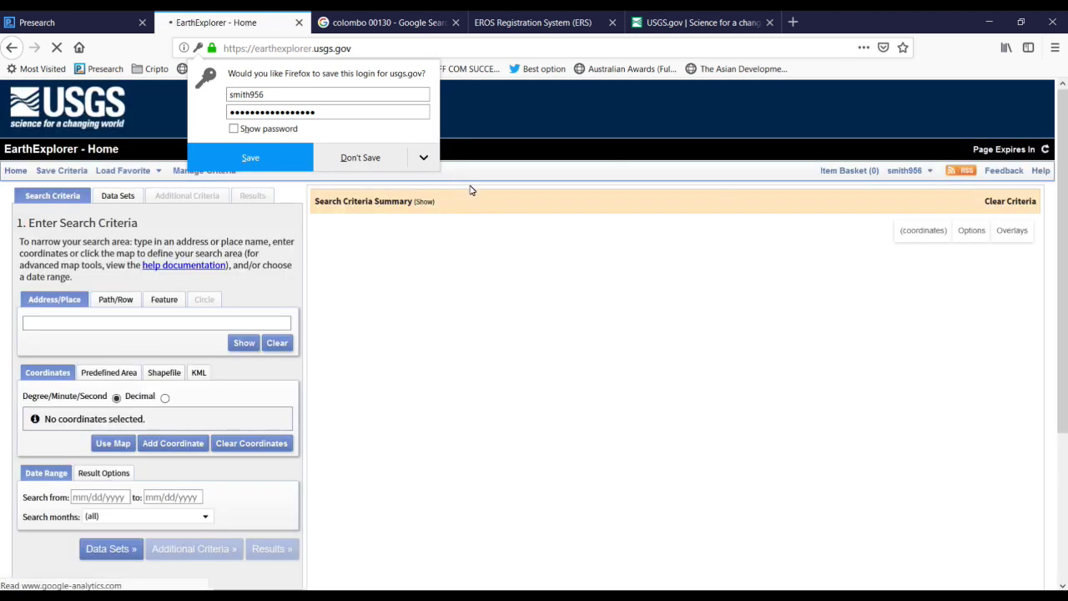
left_click(423, 157)
- Decline saving the login, then search 'colo' and set Colombo, Sri Lanka as the search area
left_click(412, 179)
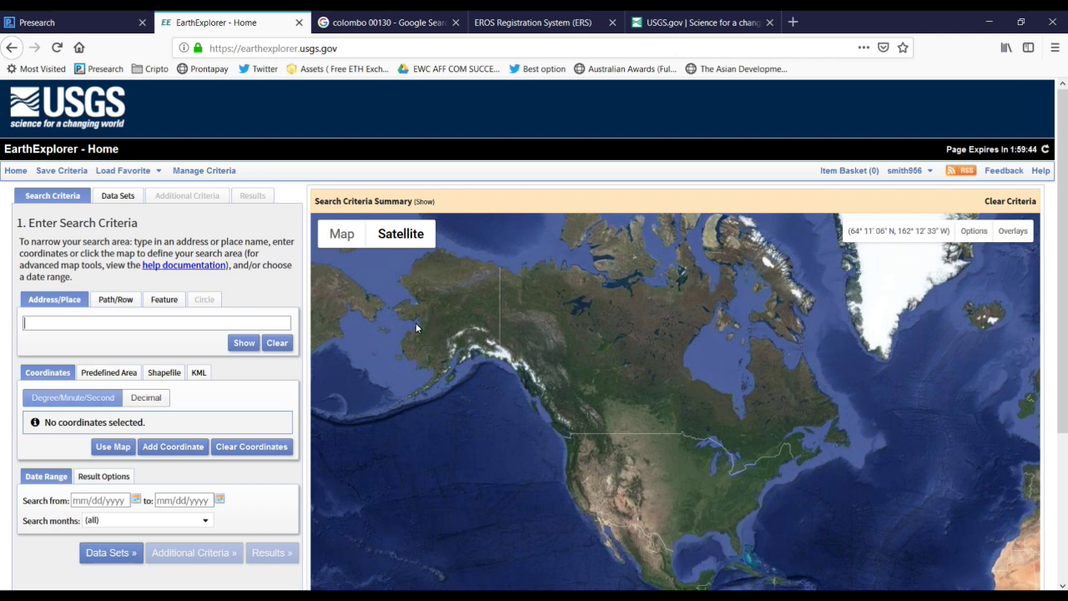
left_click(162, 321)
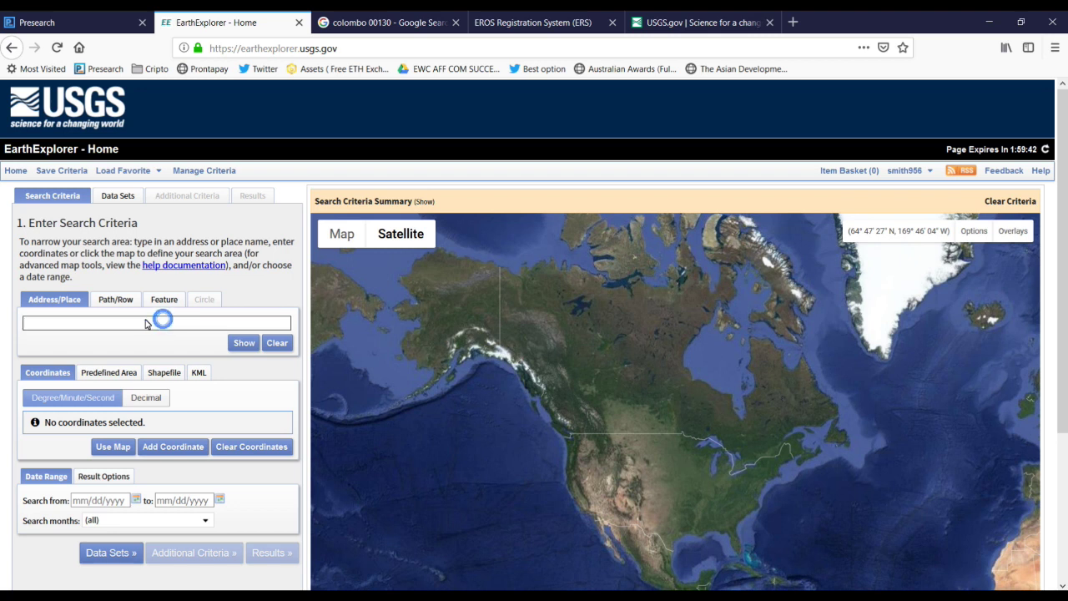
type("colombo")
key("Return")
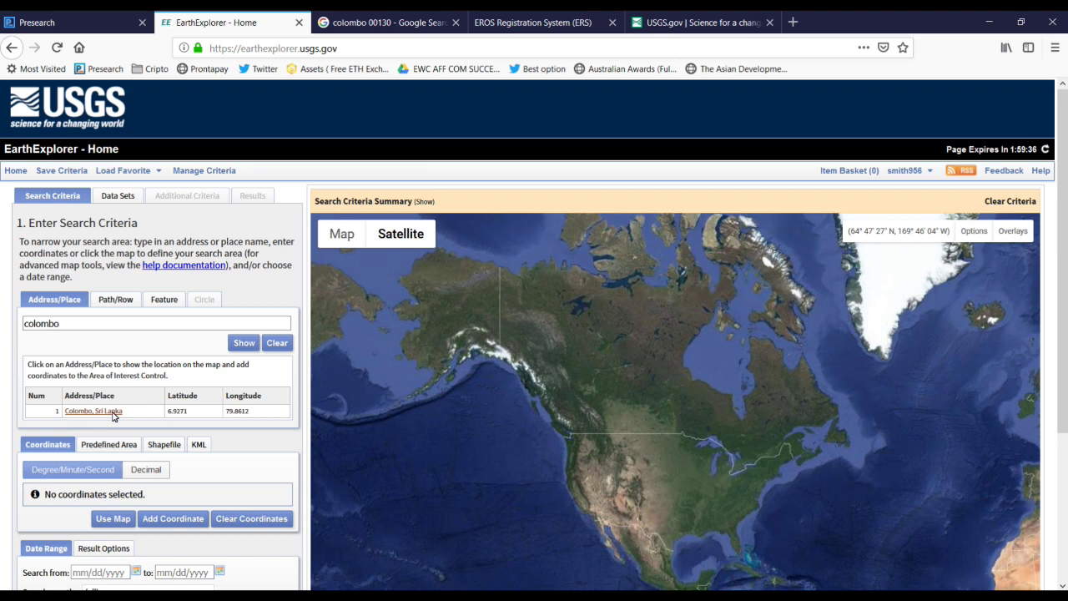
left_click(114, 412)
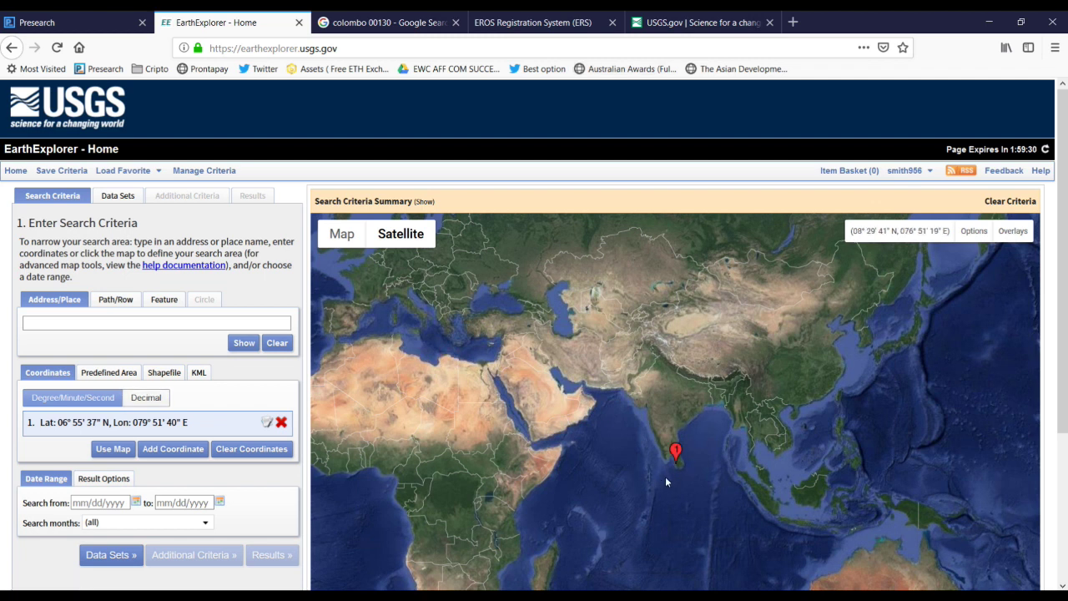
- Pick a search date range of 02/01/2018 to 02/01/2019 from the calendars
scroll(126, 372, "down", 3)
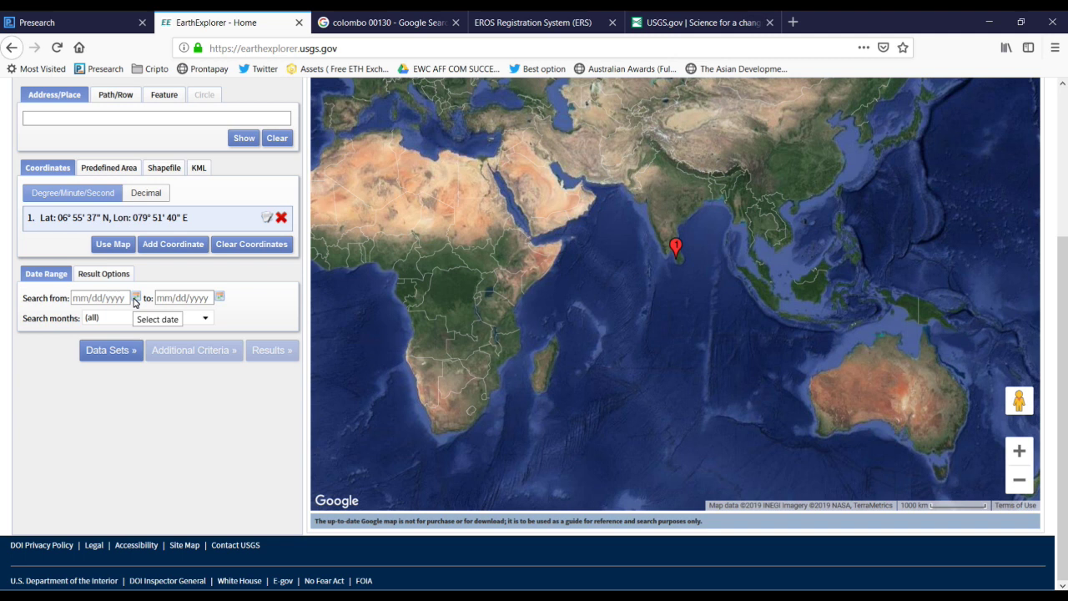
left_click(135, 299)
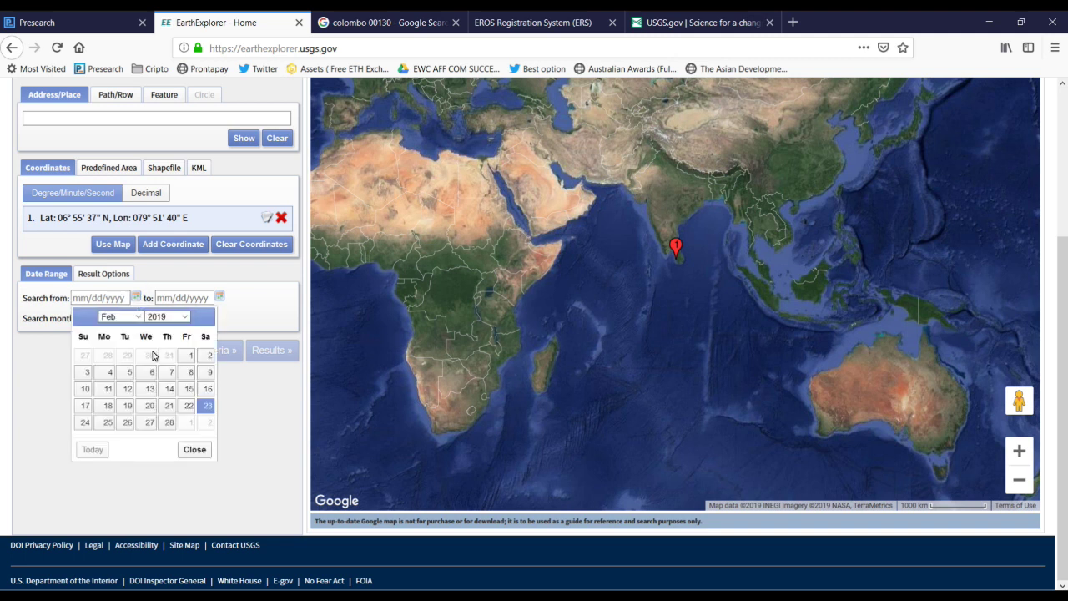
left_click(184, 318)
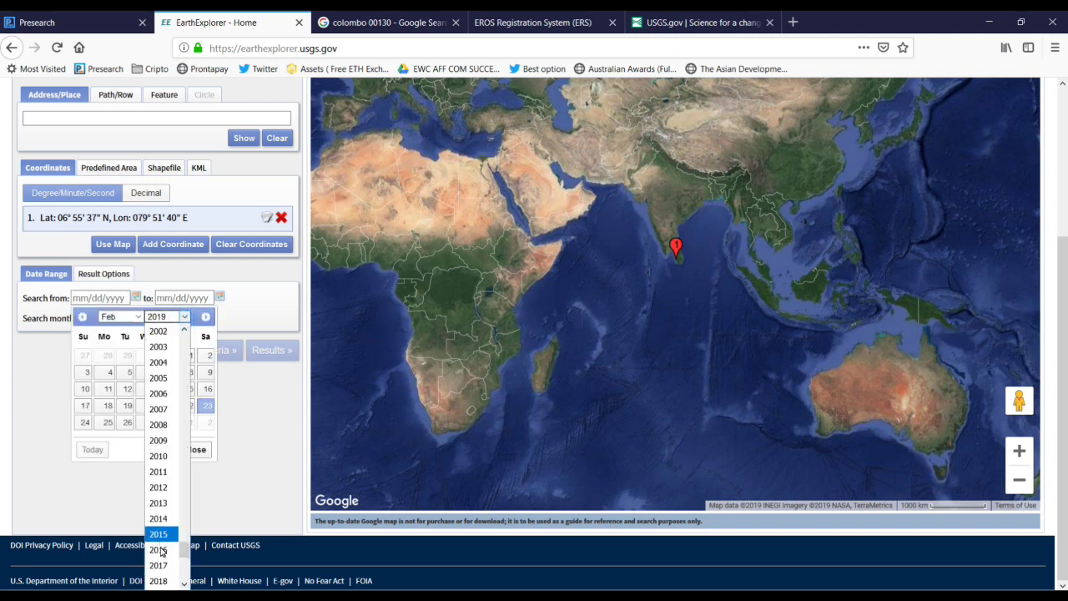
left_click(159, 579)
key("Up")
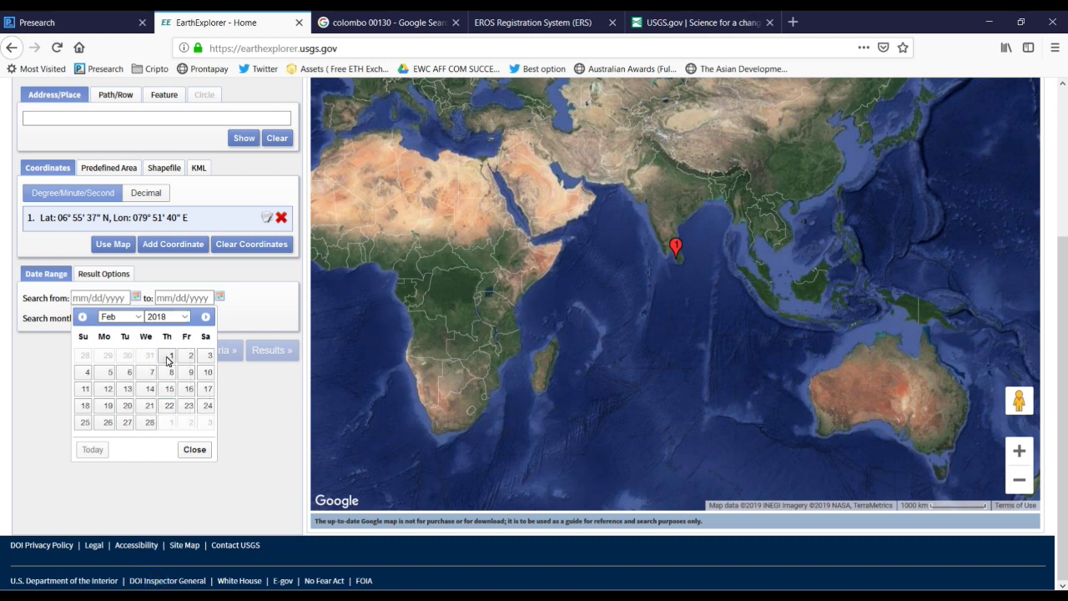
left_click(169, 354)
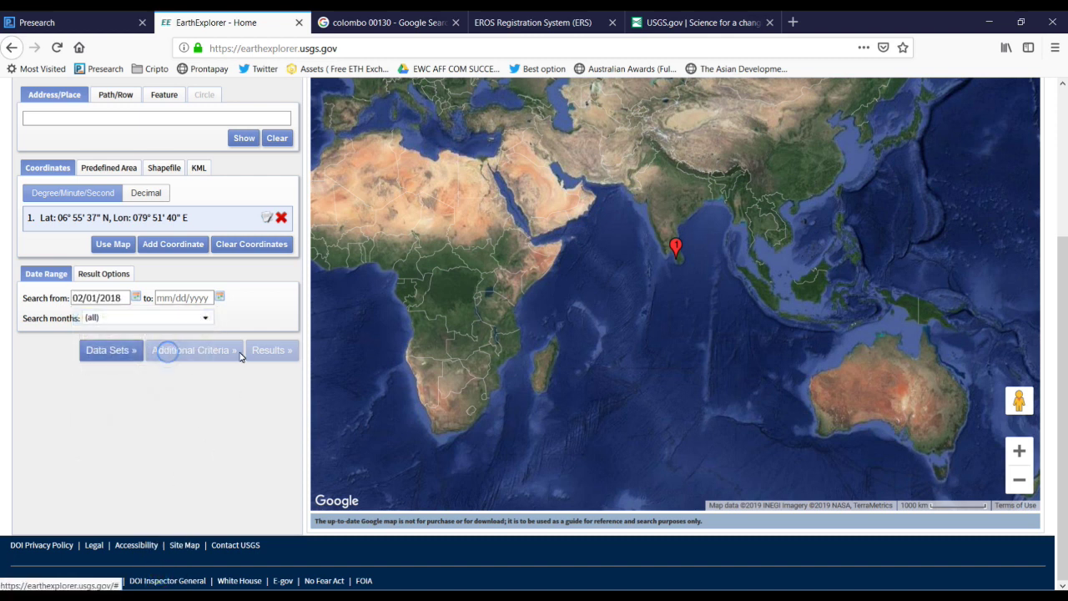
left_click(218, 298)
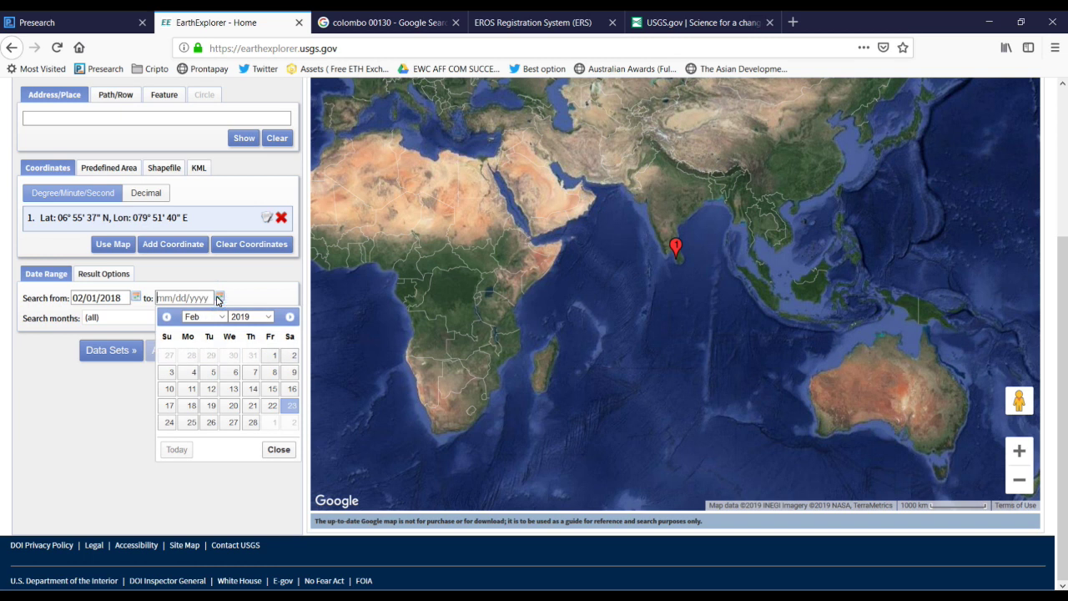
left_click(274, 355)
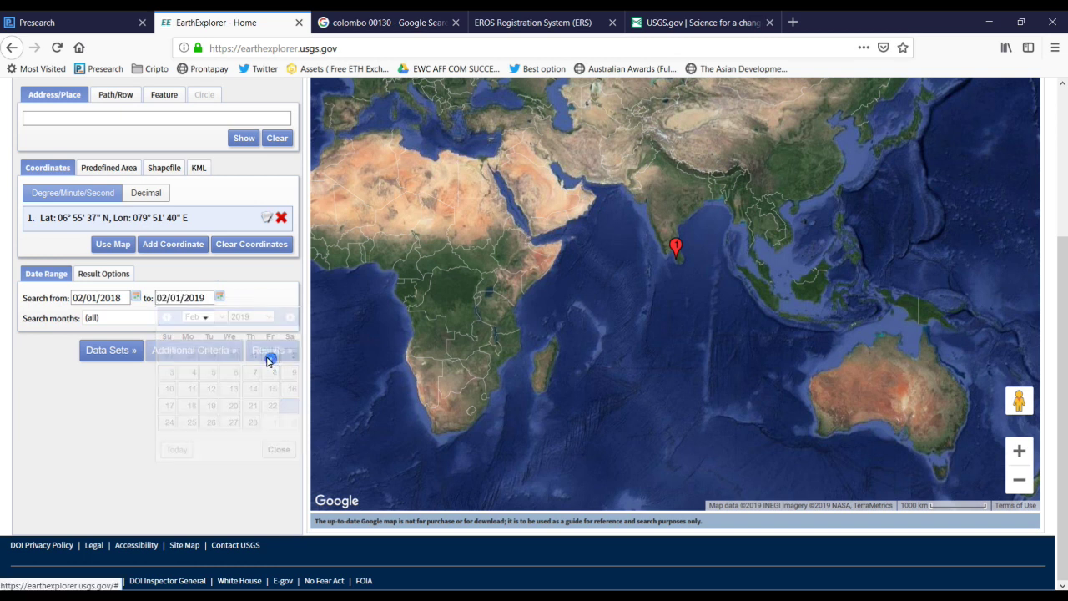
scroll(221, 362, "up", 5)
- Under Landsat Collection 1 Level-2 (On-Demand), tick Landsat 8 OLI/TIRS and Landsat 7 ETM+ C1 Level-2
mouse_move(125, 191)
left_click(116, 195)
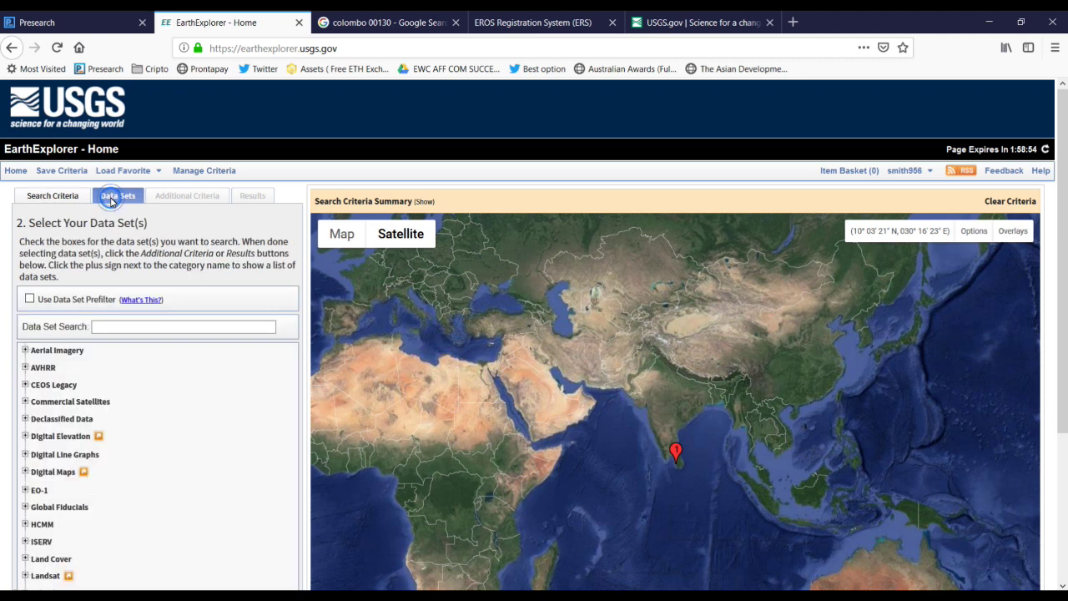
scroll(206, 274, "down", 3)
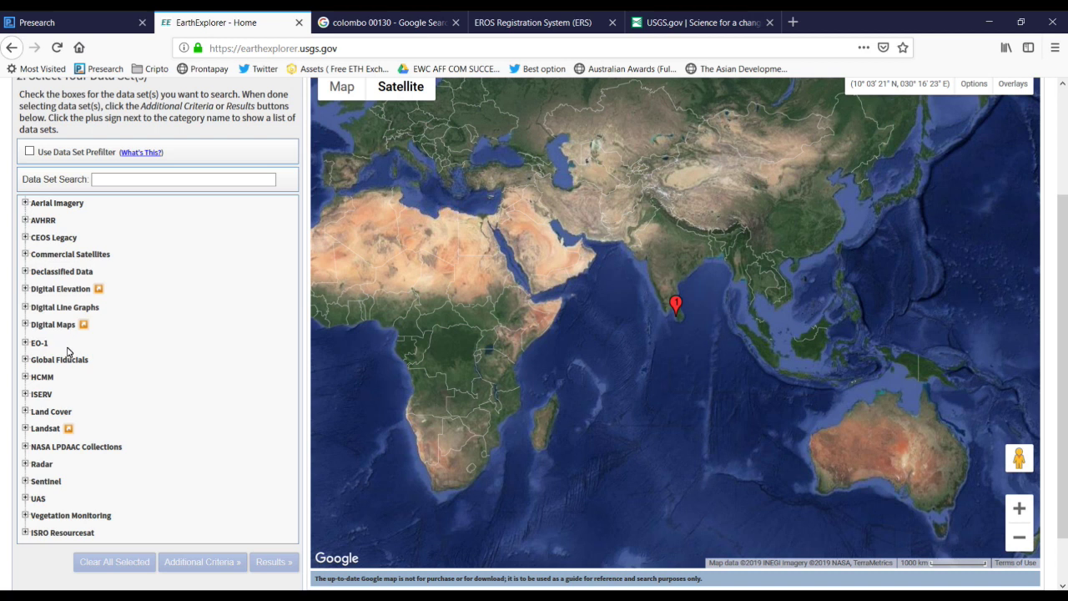
left_click(25, 427)
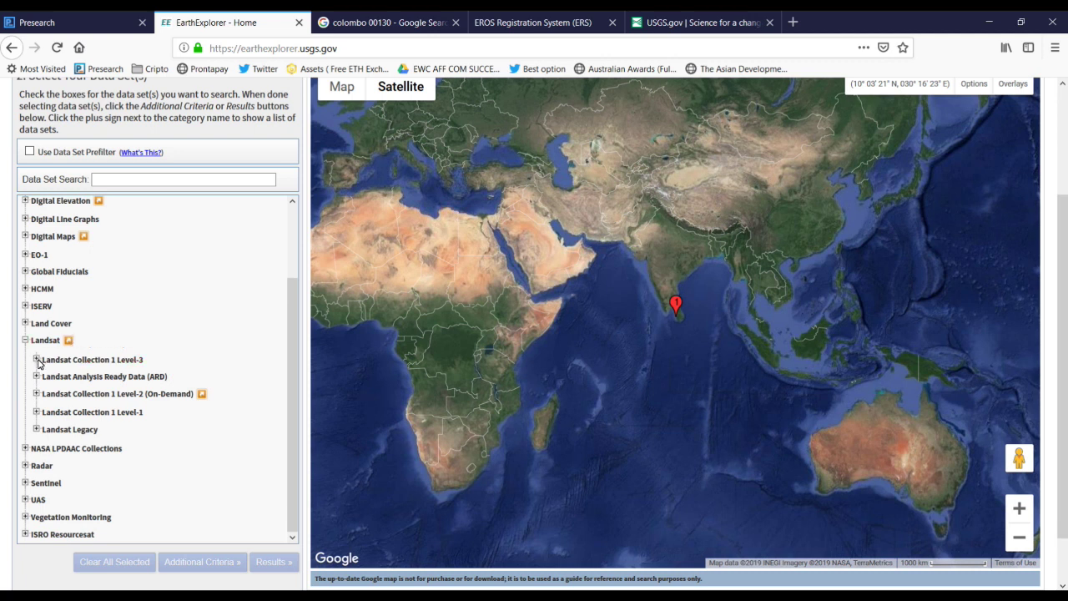
left_click(36, 359)
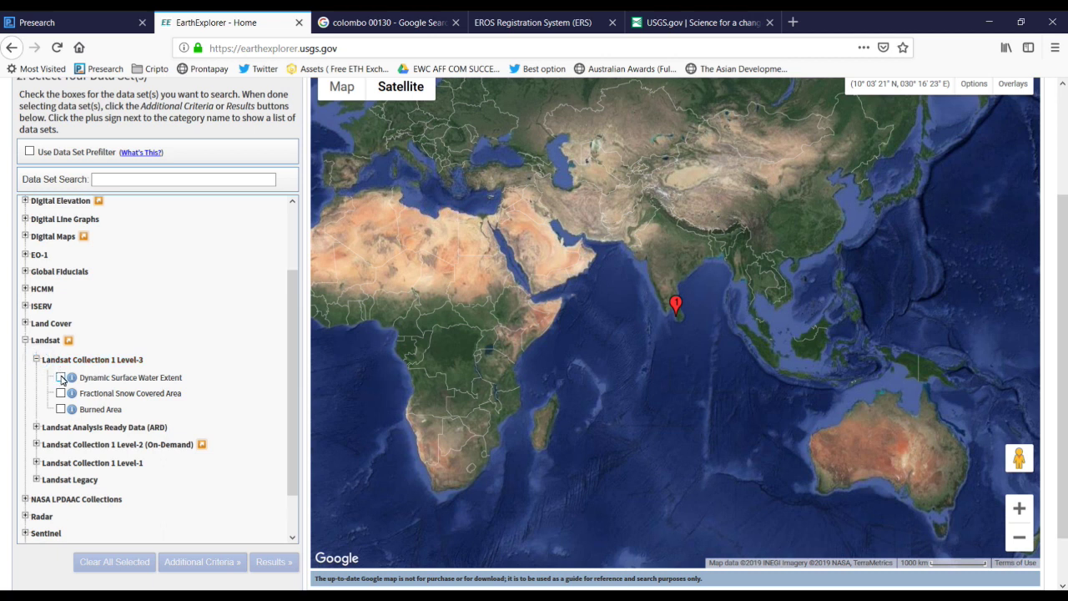
scroll(61, 384, "down", 1)
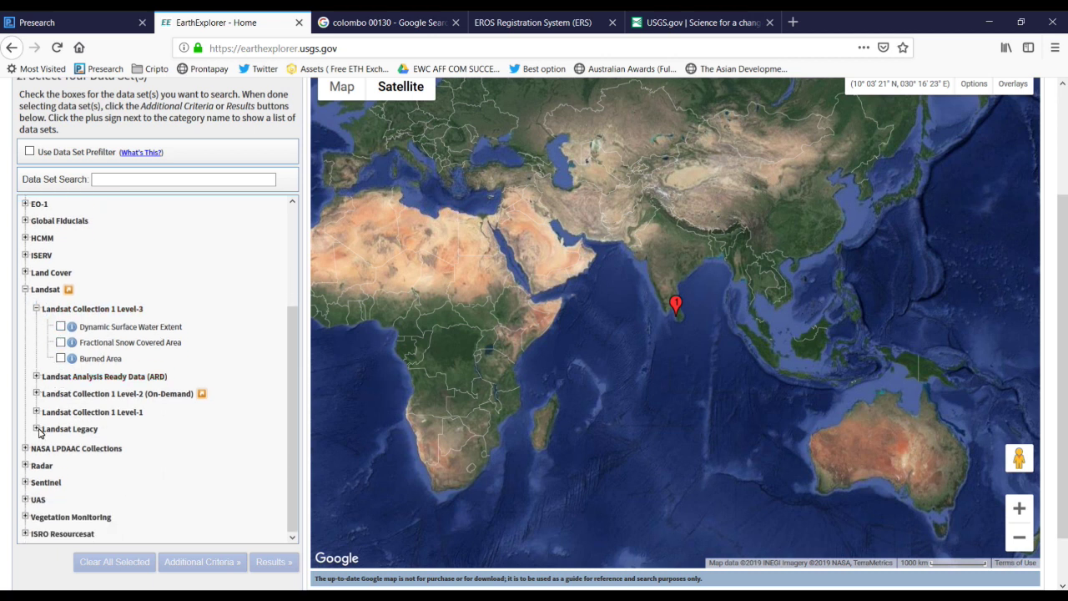
left_click(36, 376)
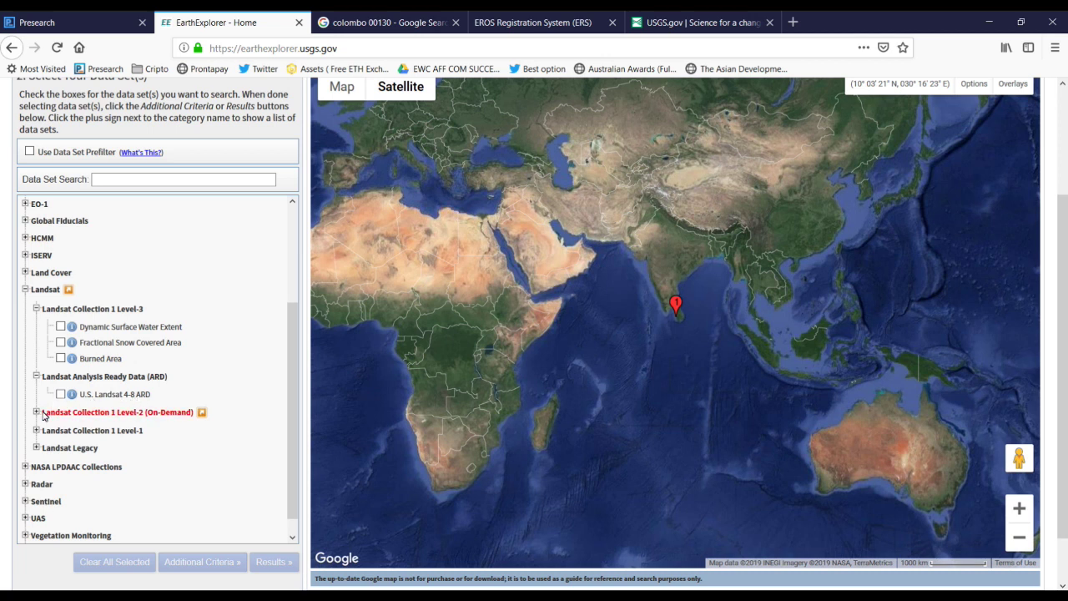
left_click(36, 412)
scroll(73, 360, "down", 1)
left_click(61, 361)
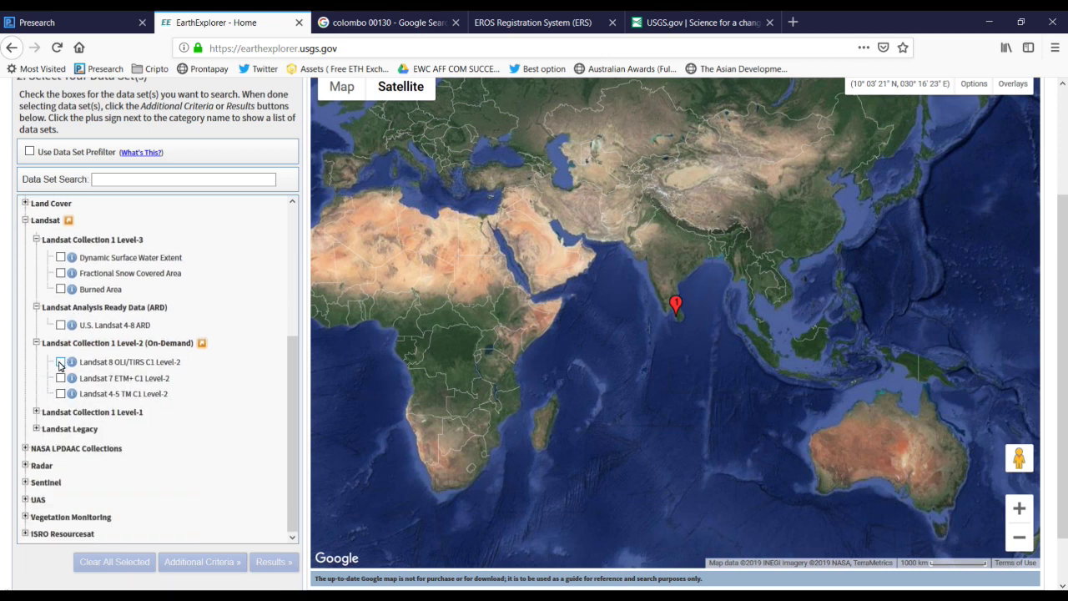
left_click(60, 378)
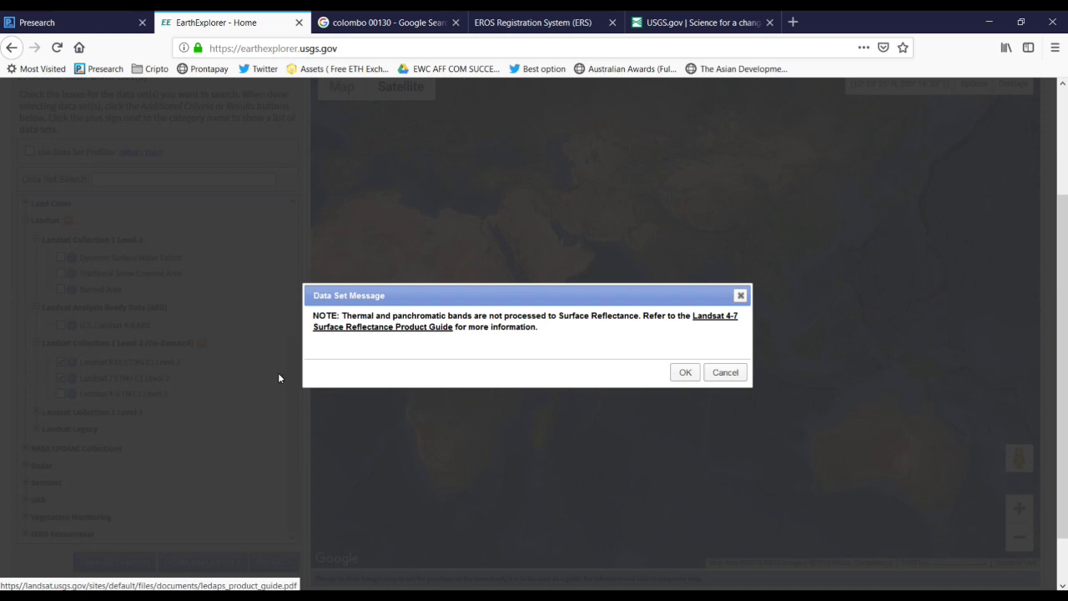
- Dismiss the data set notices and add Landsat 4-5 TM C1 Level-2
left_click(682, 374)
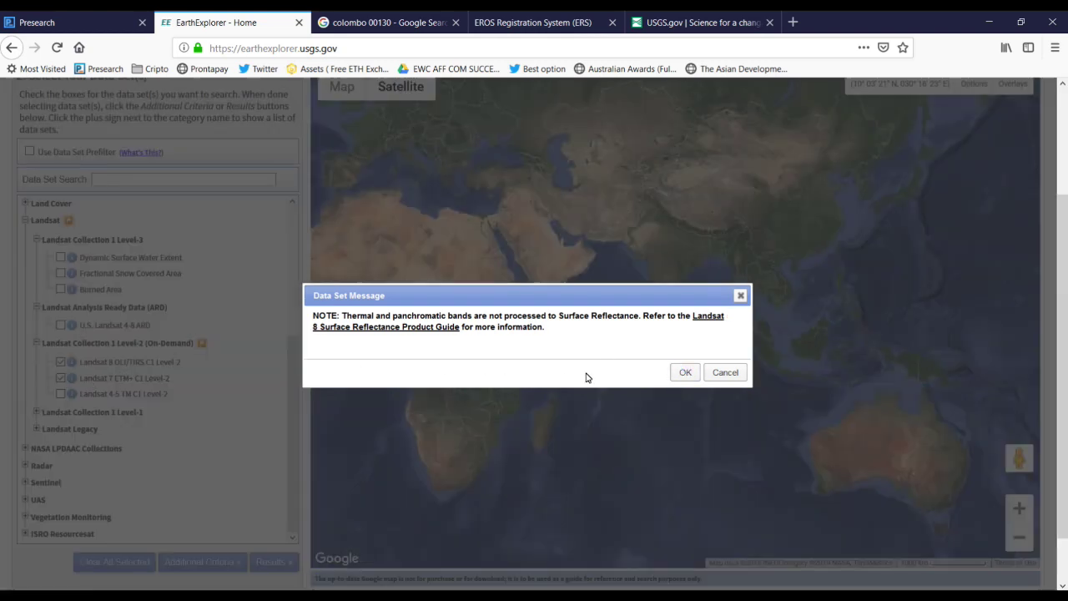
left_click(682, 373)
left_click(60, 394)
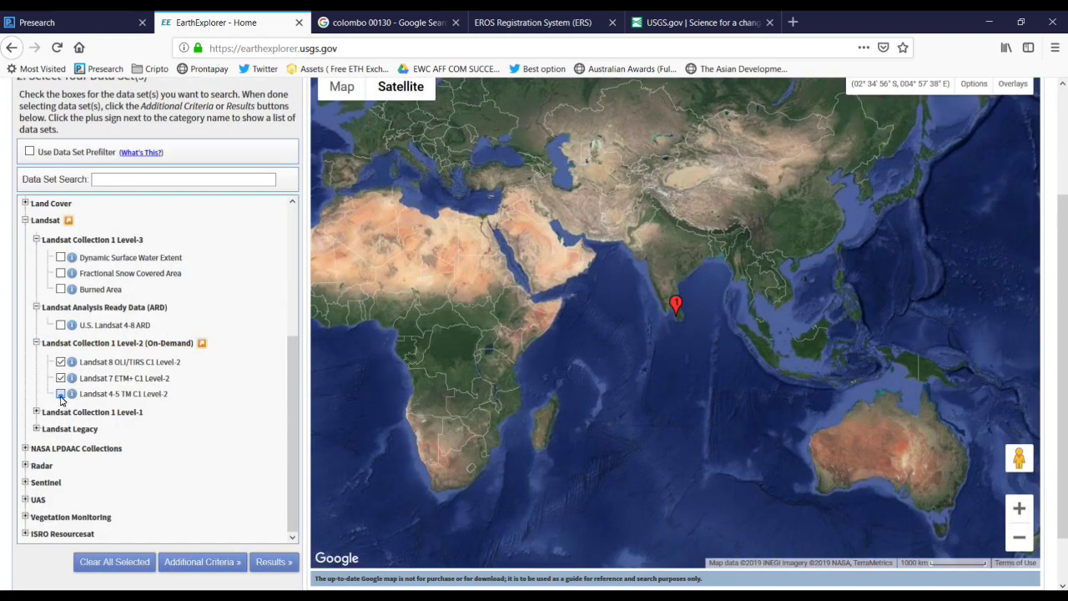
left_click(683, 373)
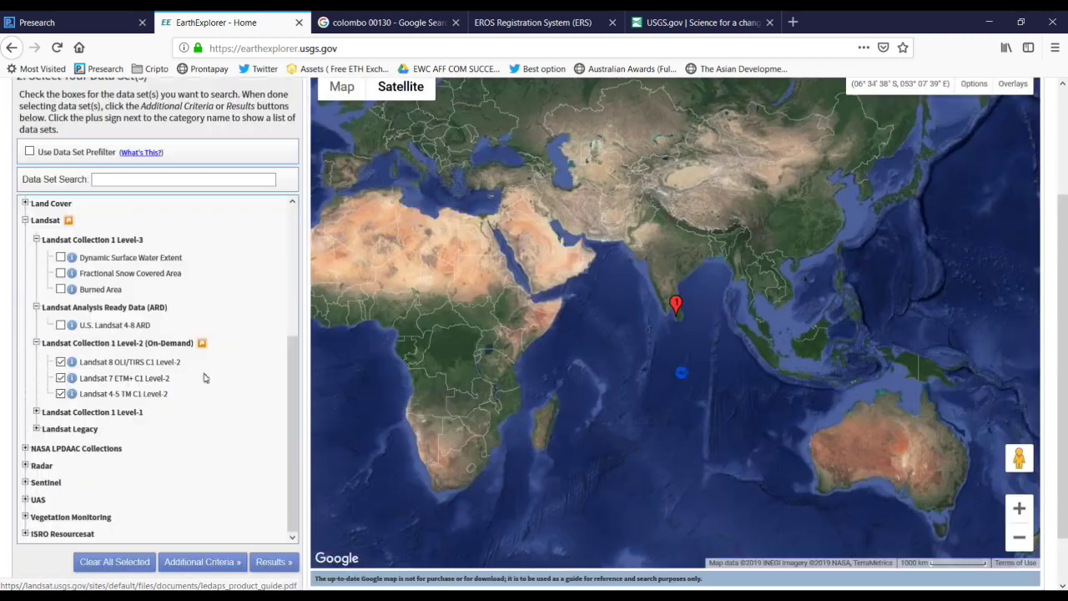
- Add all four Collection 1 Level-1 sets: Landsat 8, Landsat 7, Landsat 4-5 TM, Landsat 1-5 MSS
left_click(35, 412)
scroll(75, 367, "down", 2)
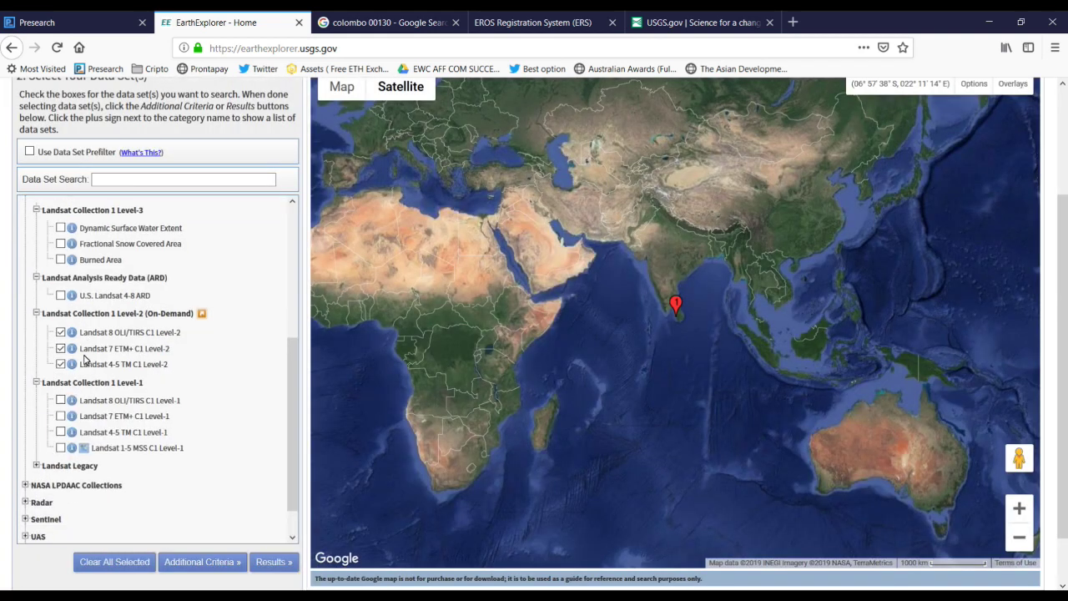
left_click(60, 363)
left_click(60, 378)
left_click(60, 394)
left_click(60, 411)
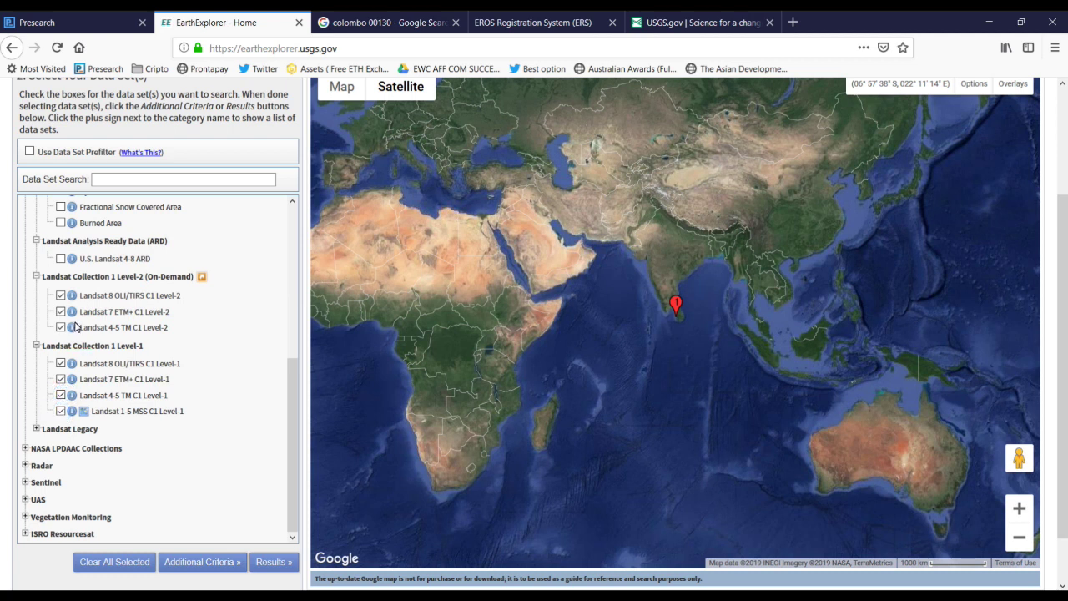
- Expand the Sentinel category and add Sentinel-2 to the search
left_click(26, 483)
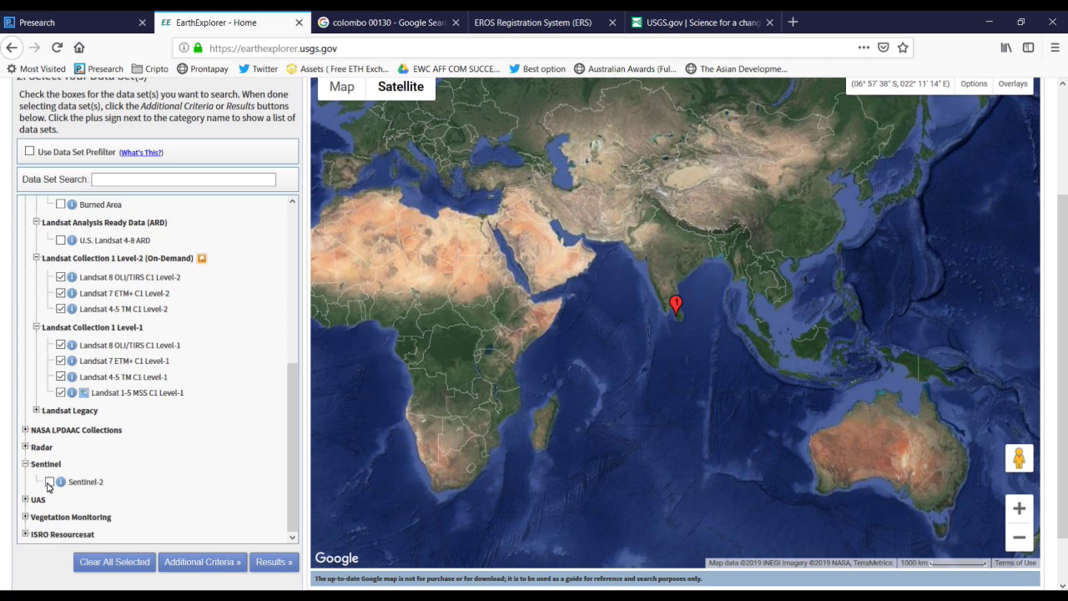
left_click(49, 482)
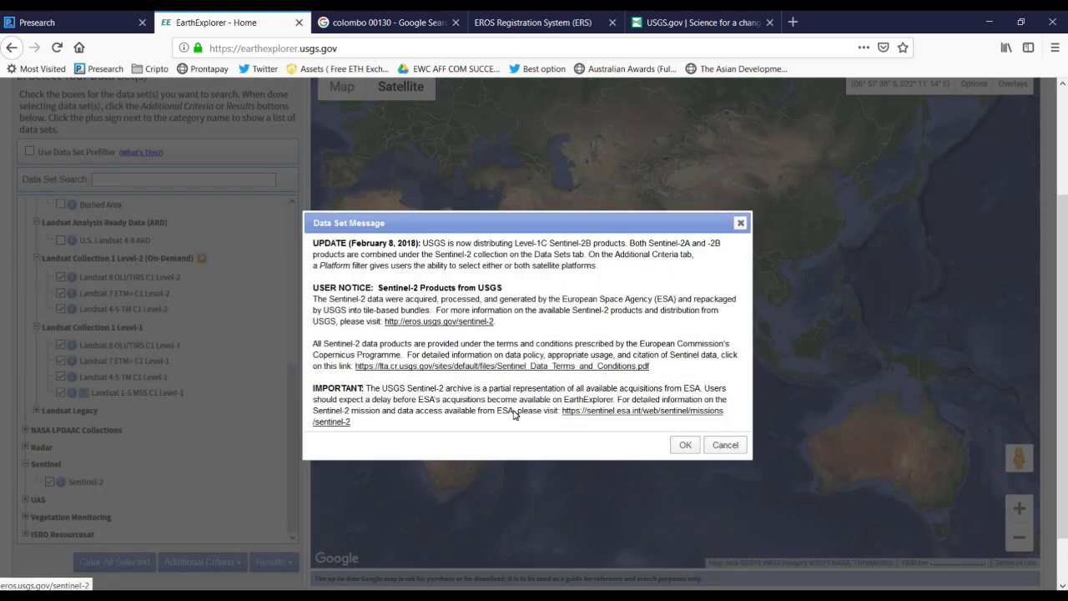
left_click(684, 444)
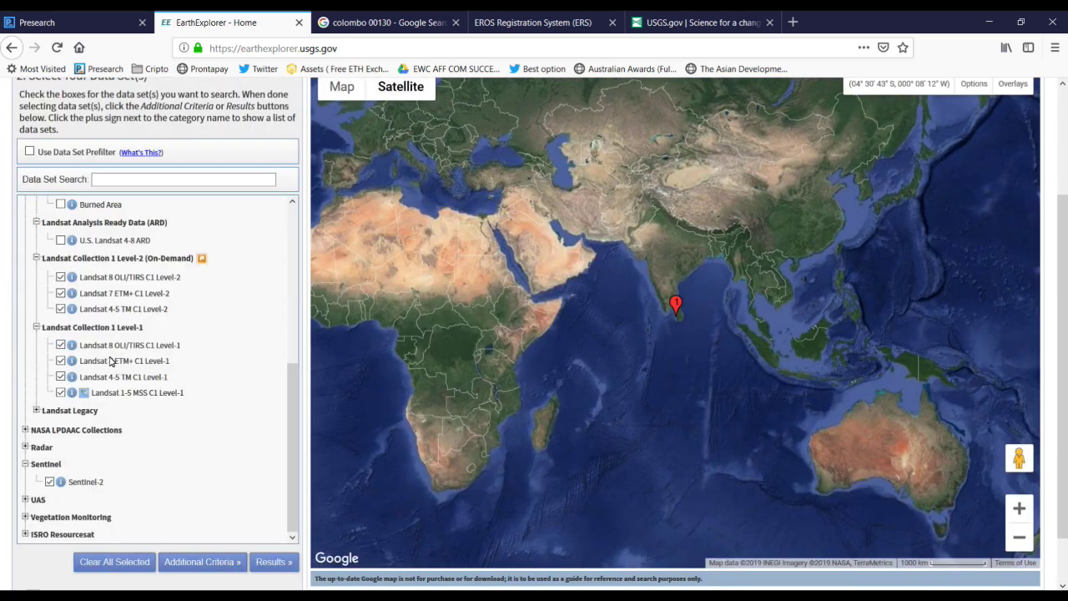
scroll(115, 360, "up", 3)
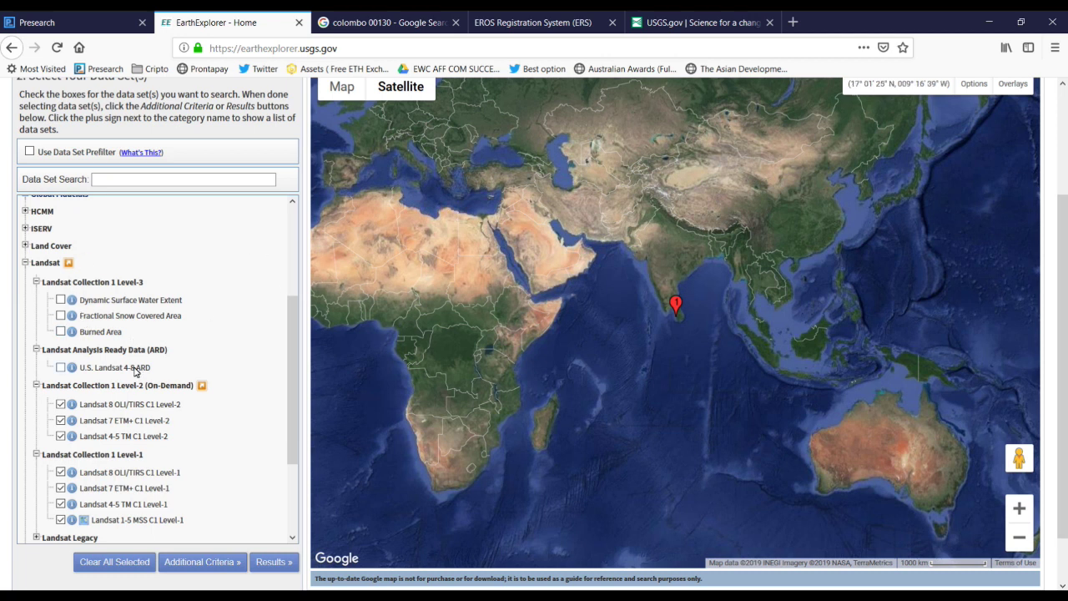
scroll(137, 380, "down", 3)
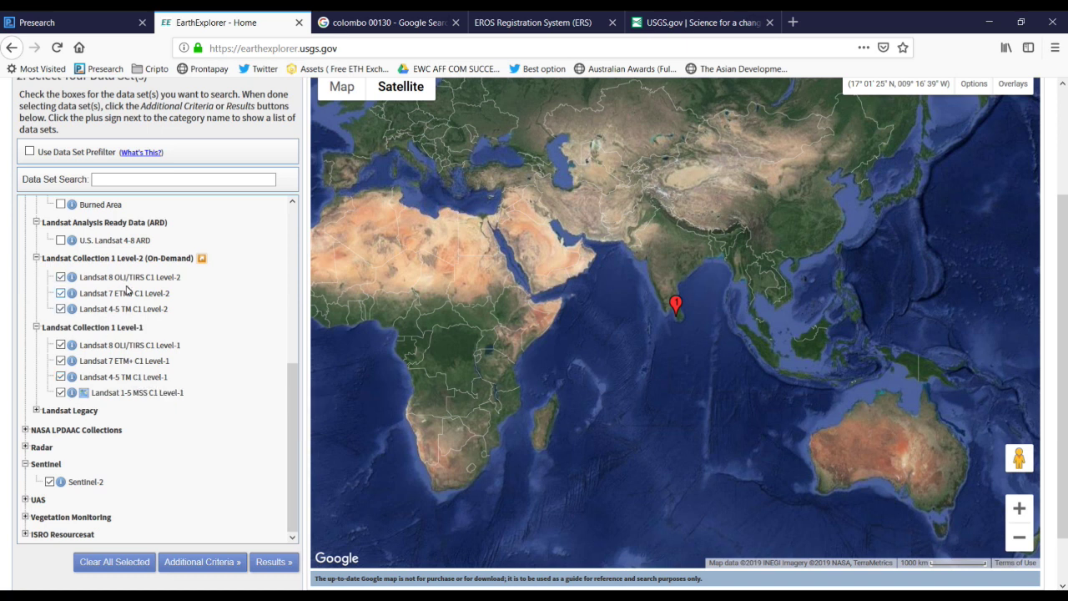
scroll(138, 329, "up", 10)
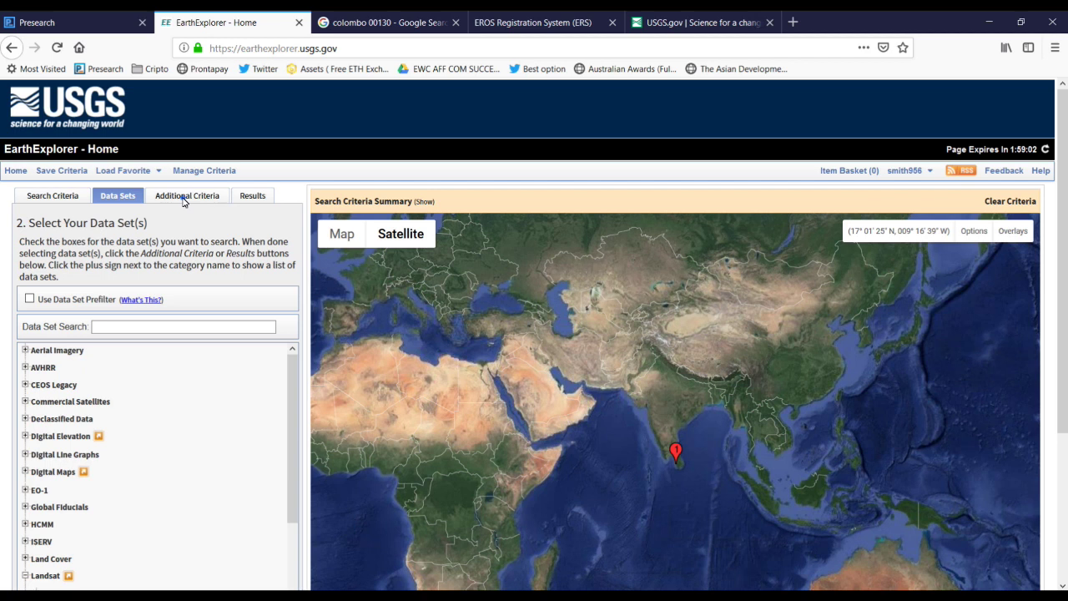
left_click(184, 201)
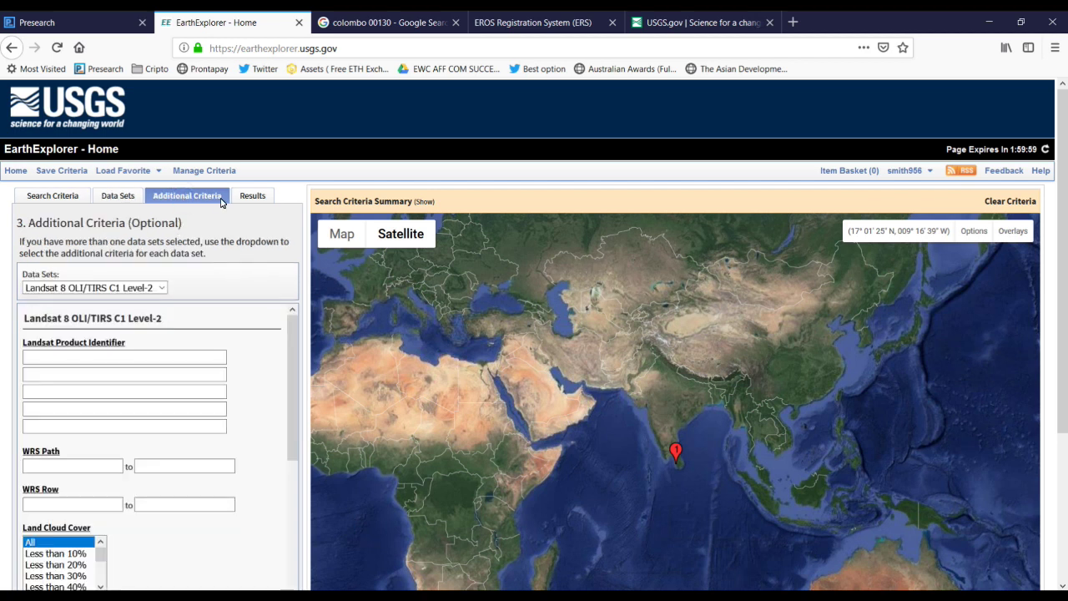
- Set Land Cloud Cover to 'Less than 10%' for Landsat 8 OLI/TIRS C1 Level-2
scroll(227, 208, "down", 3)
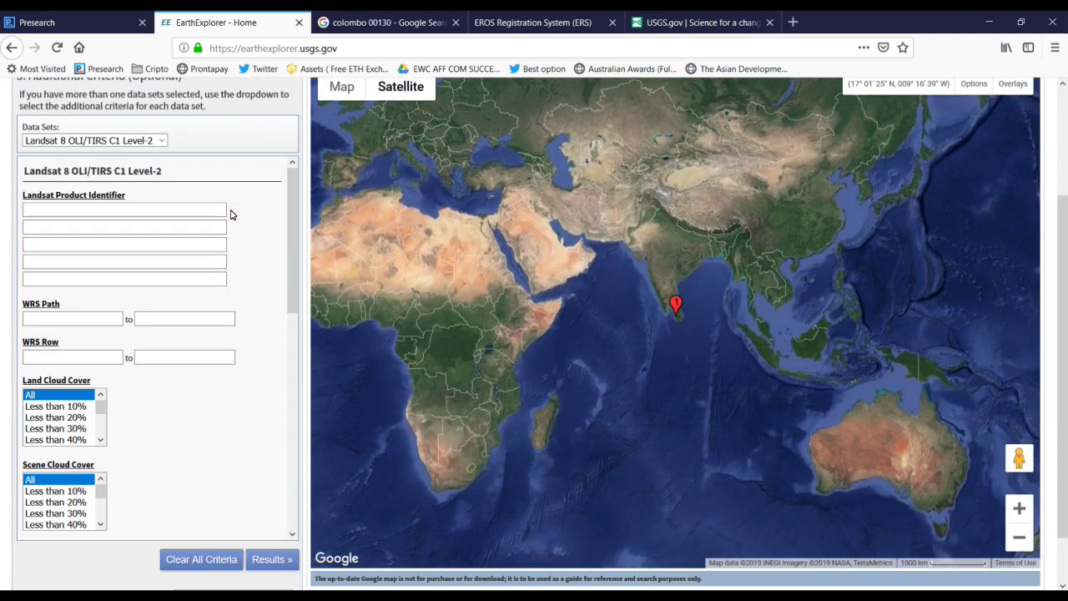
left_click(161, 141)
left_click(117, 151)
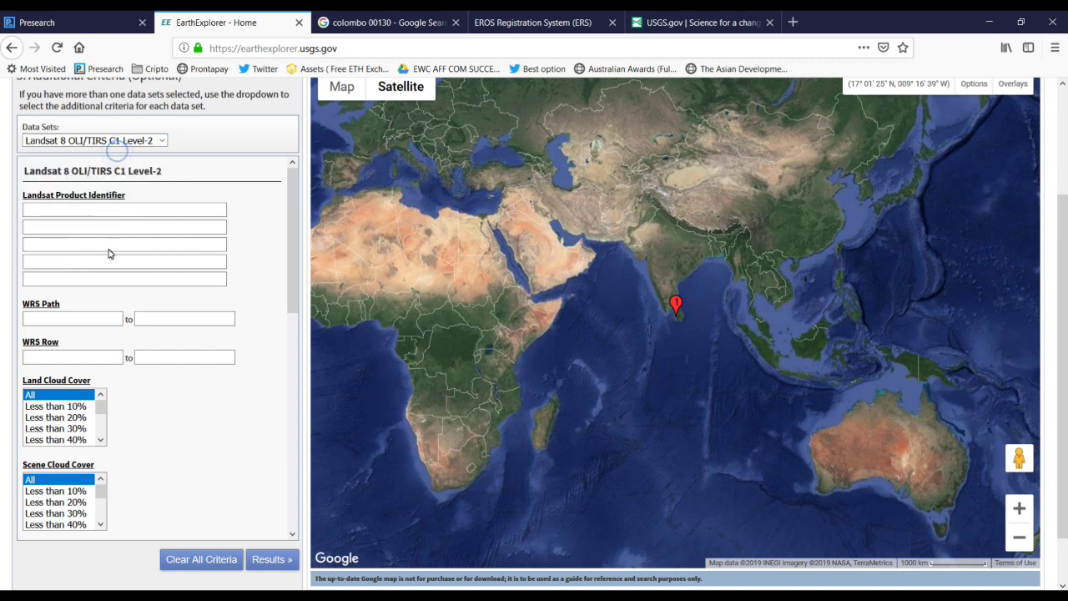
scroll(62, 395, "down", 2)
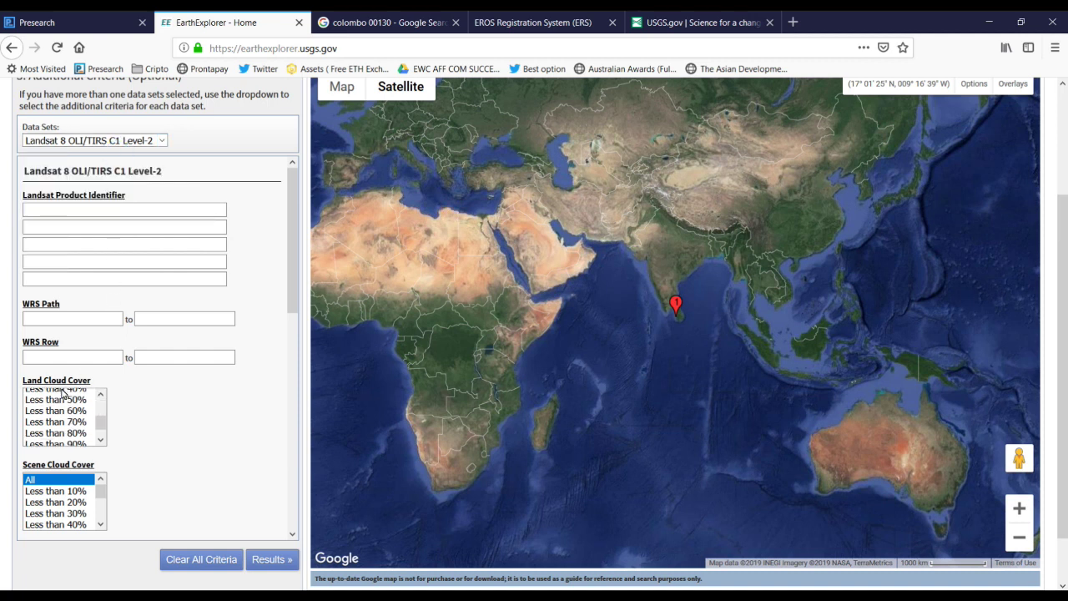
scroll(65, 407, "up", 2)
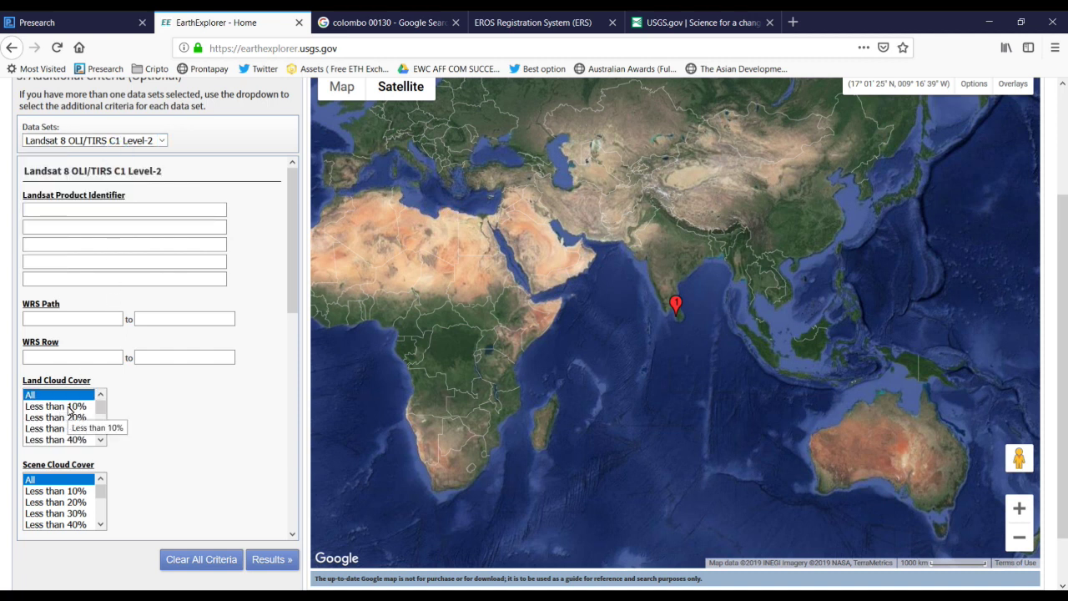
left_click(70, 407)
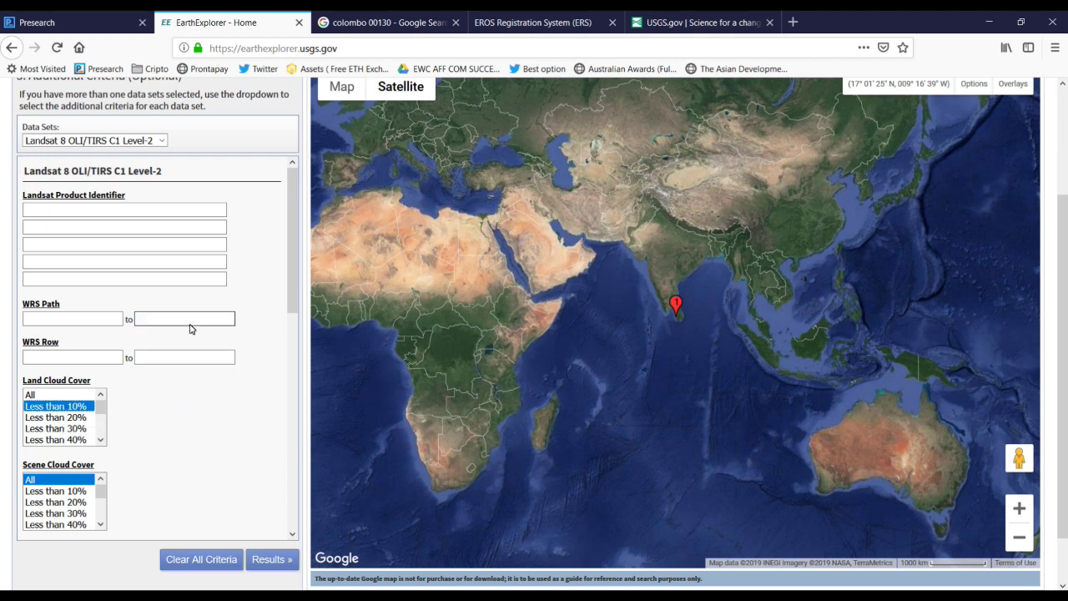
scroll(190, 330, "up", 2)
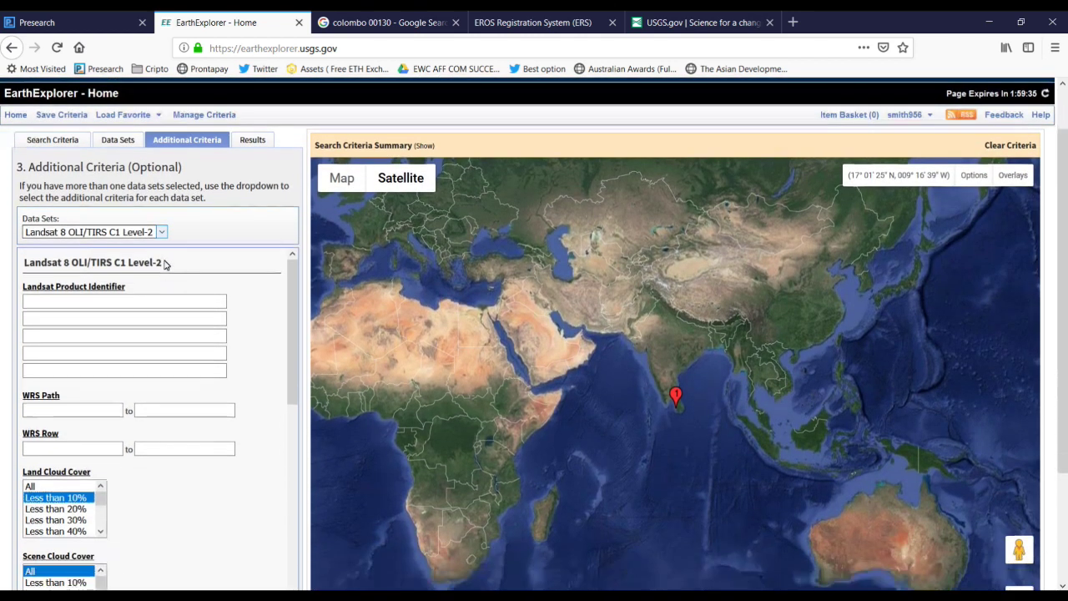
scroll(164, 263, "down", 1)
left_click(160, 214)
- Limit Landsat 7 ETM+ C1 Level-2 land cloud cover to less than 10%
left_click(121, 242)
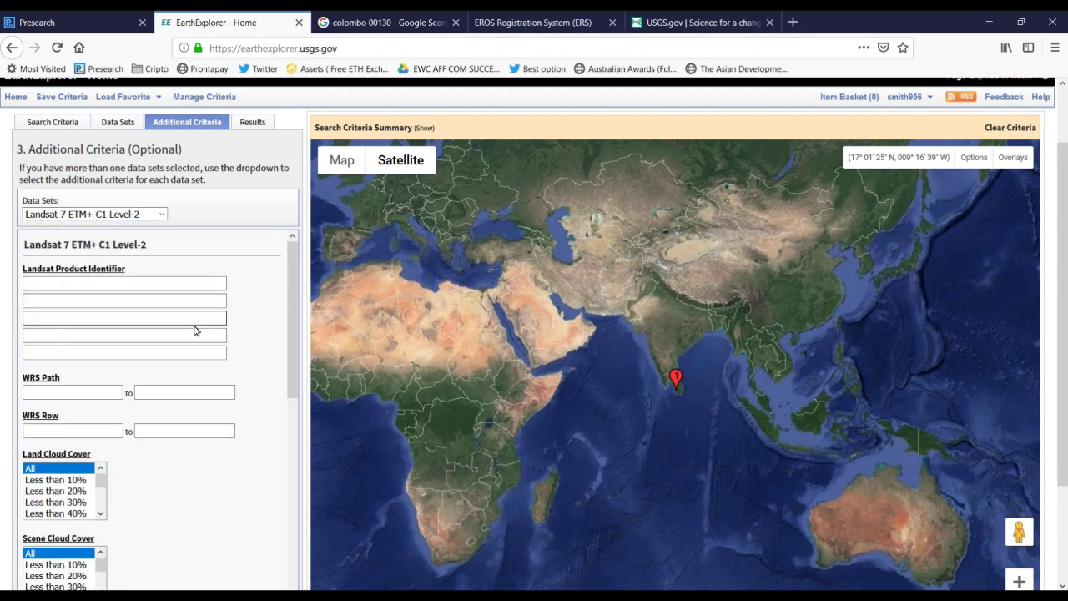
scroll(194, 331, "down", 3)
left_click(75, 354)
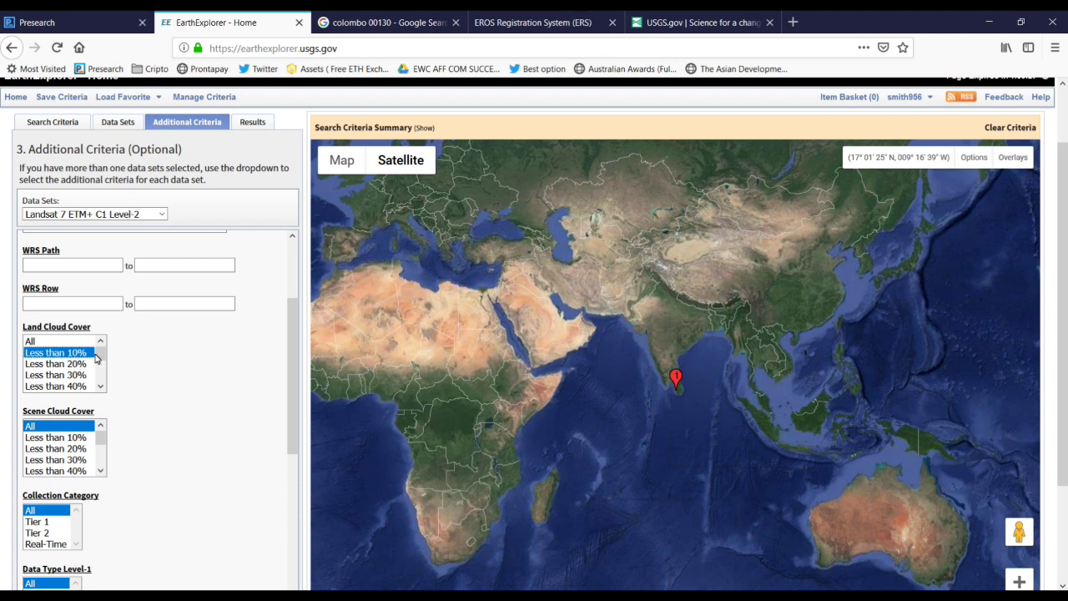
scroll(181, 393, "down", 1)
scroll(140, 565, "up", 4)
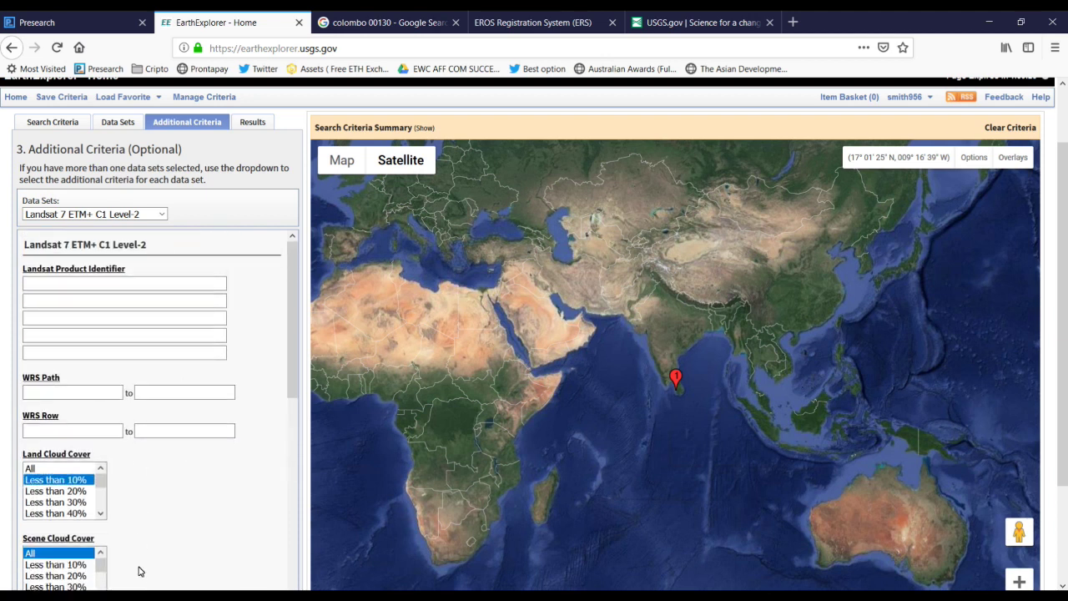
left_click(126, 214)
left_click(122, 260)
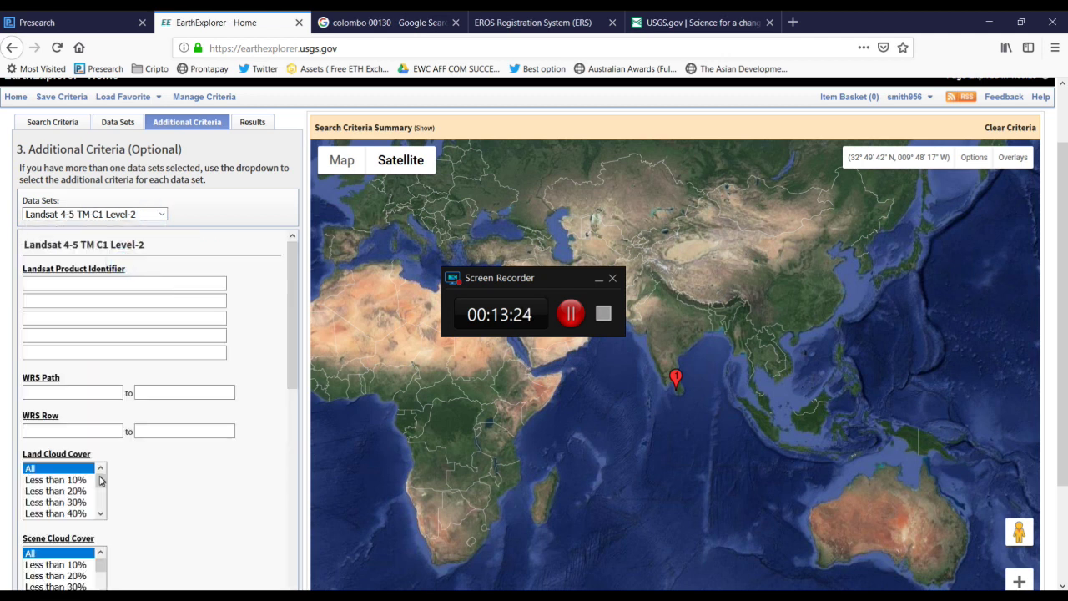
- Limit Landsat 4-5 TM C1 Level-1 land cloud cover to less than 10%
left_click(125, 214)
left_click(83, 231)
left_click(162, 214)
left_click(83, 248)
key("Down")
left_click(71, 479)
- Limit Sentinel-2 cloud cover to less than 10% and run the search, returning 20 scenes
left_click(94, 214)
left_click(92, 306)
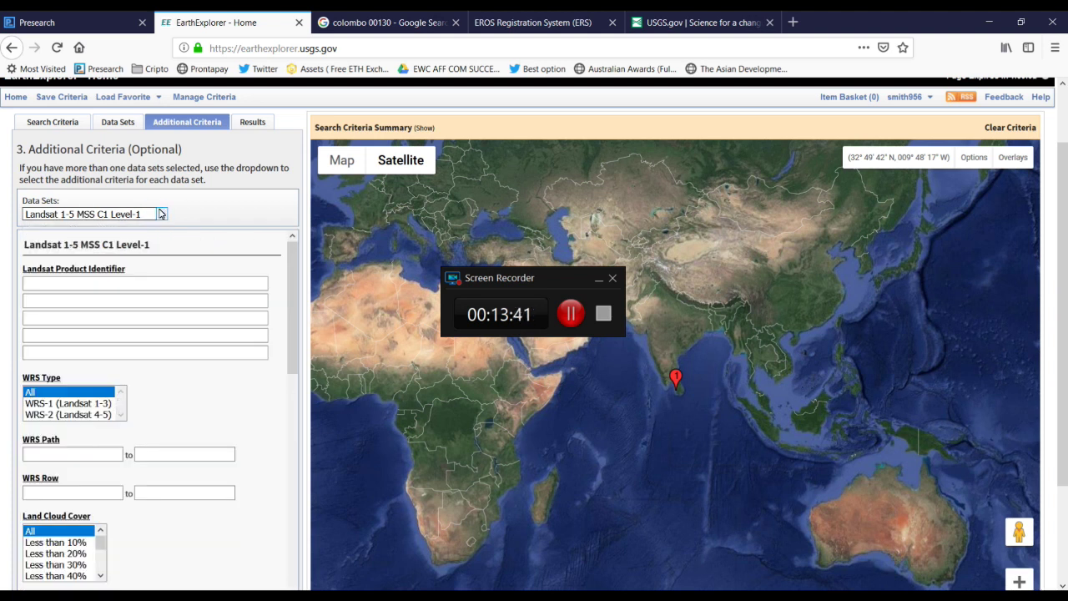
left_click(95, 214)
left_click(84, 338)
scroll(186, 543, "down", 3)
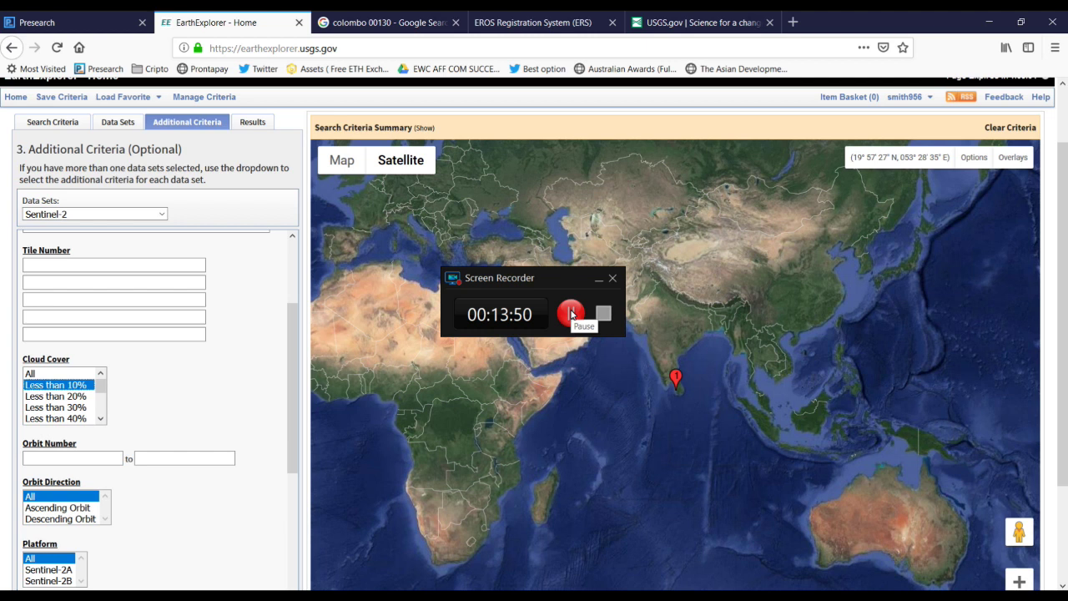
left_click(597, 281)
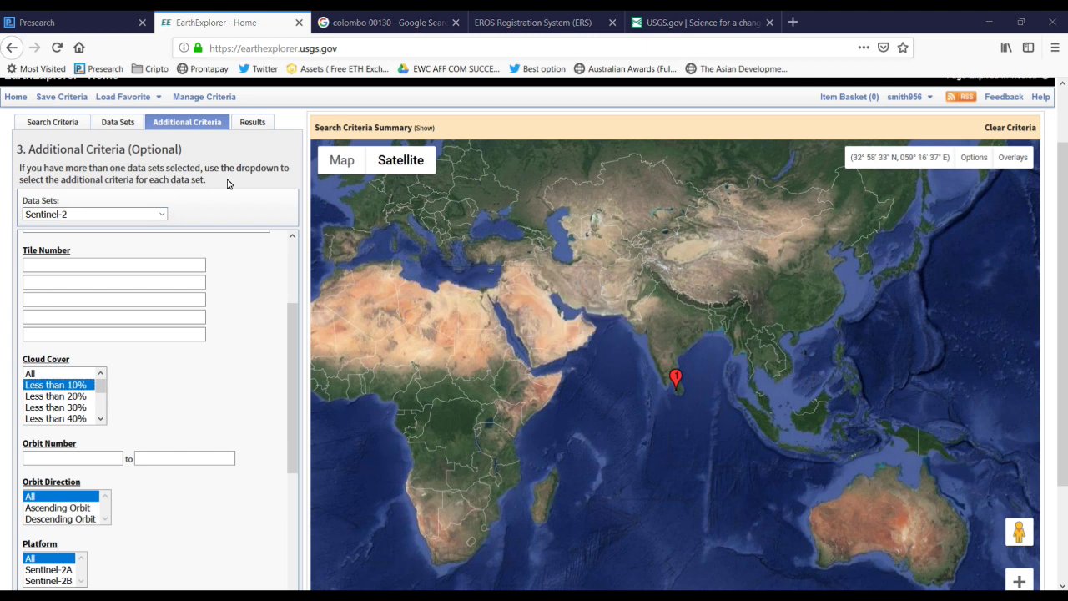
left_click(242, 123)
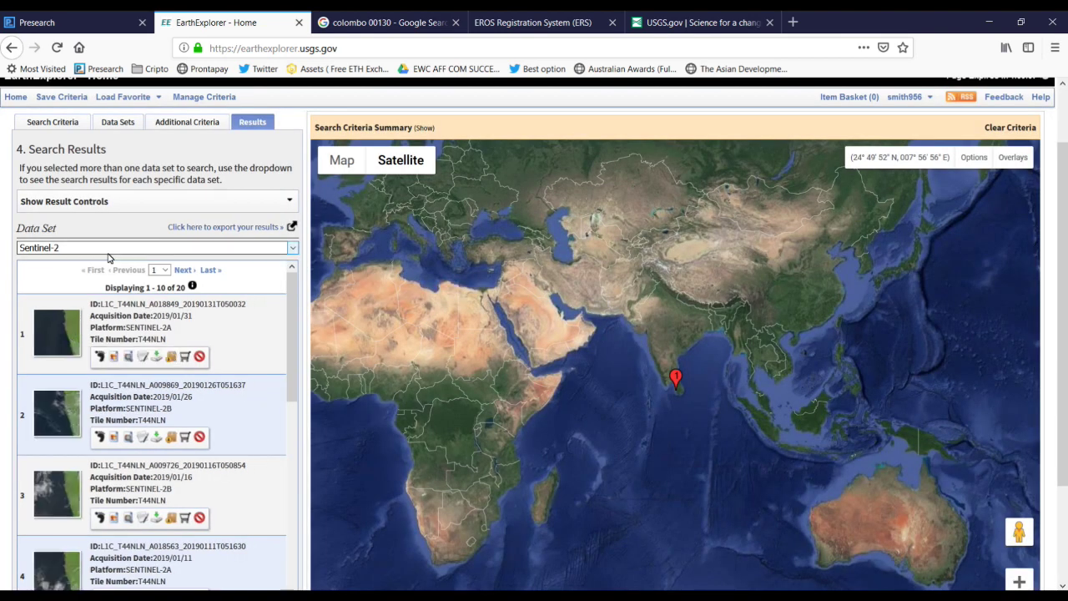
left_click(77, 247)
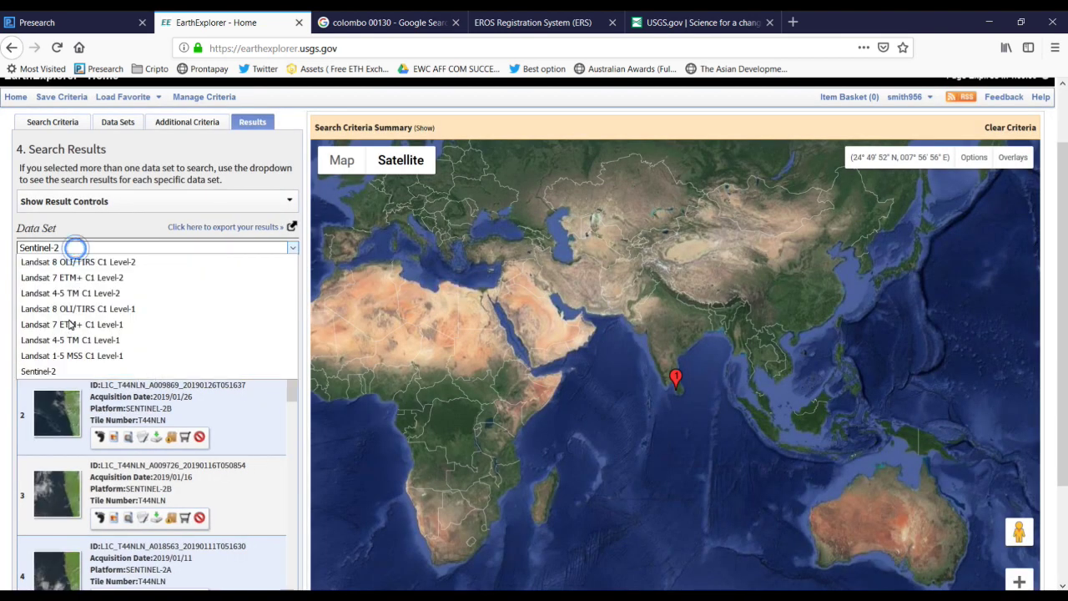
left_click(60, 373)
scroll(104, 350, "down", 1)
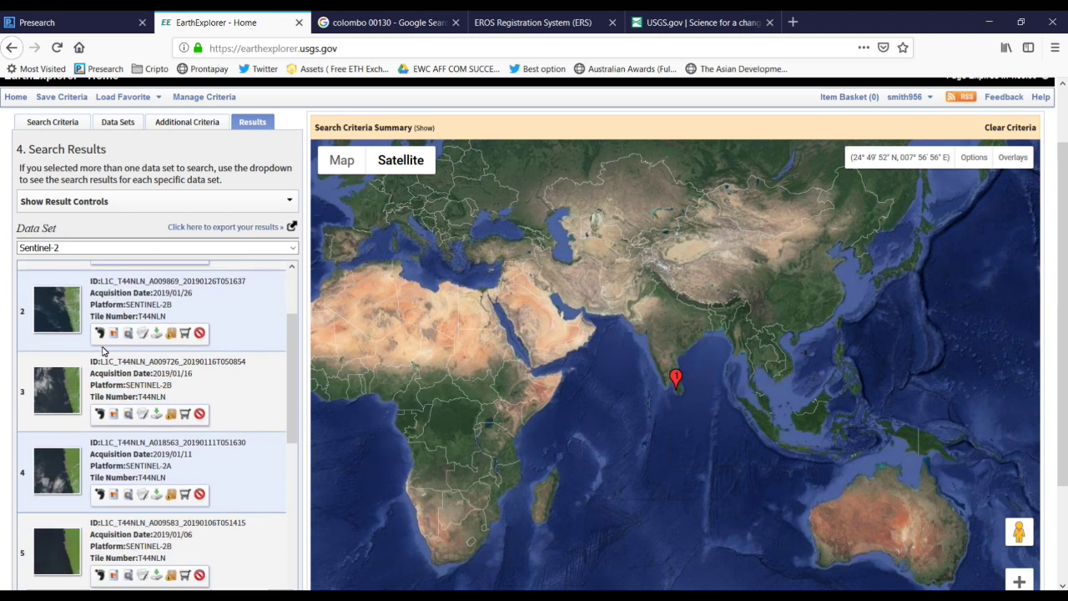
scroll(103, 351, "down", 5)
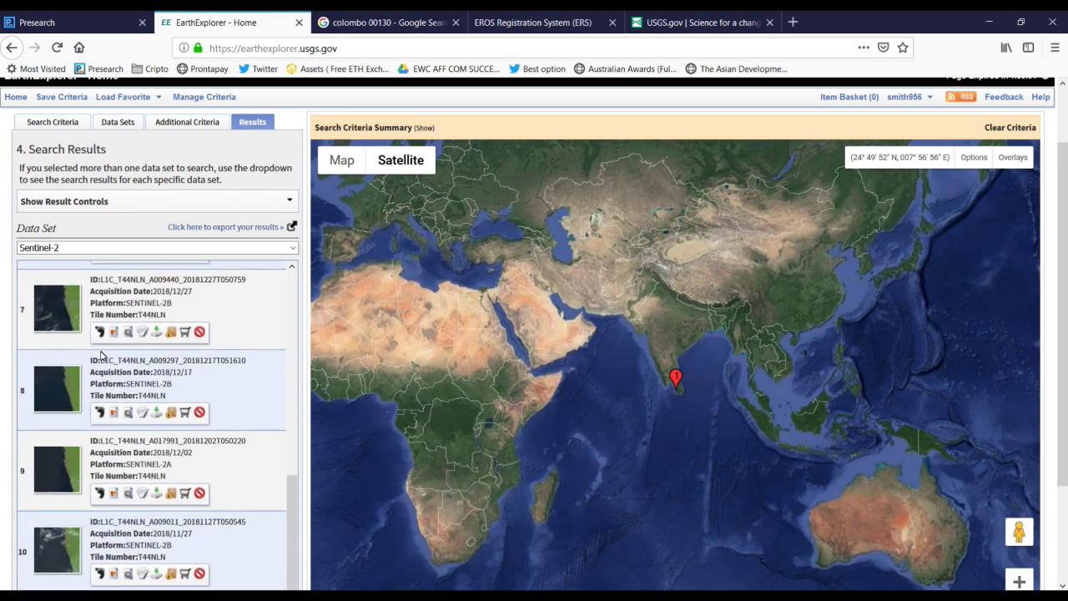
scroll(102, 354, "down", 3)
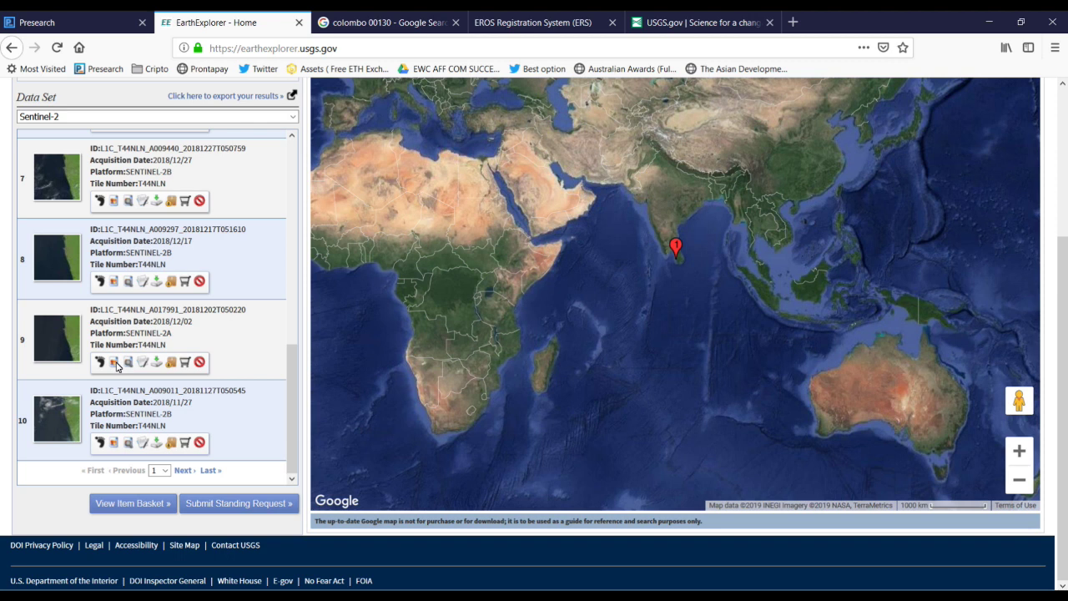
- Overlay the 2018/12/17 Sentinel-2 browse image on the map and zoom in near Colombo
left_click(114, 281)
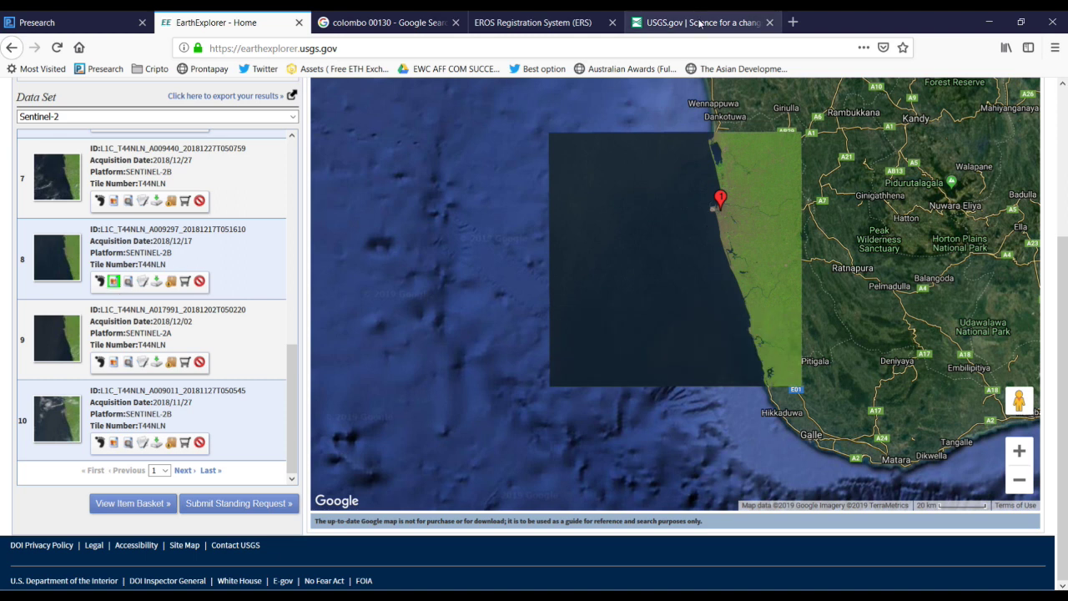
scroll(794, 150, "up", 5)
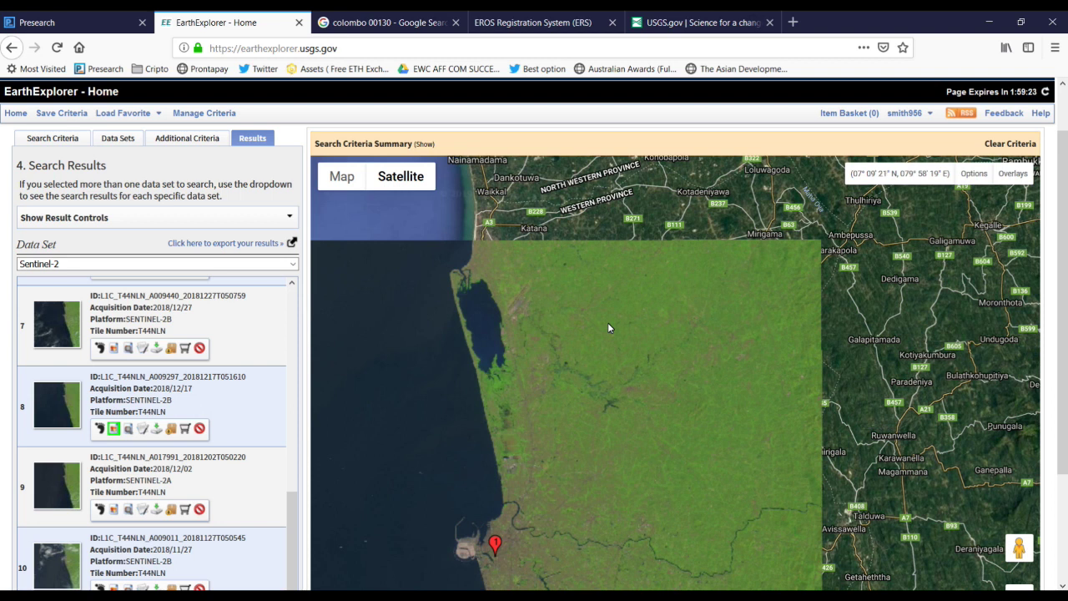
scroll(606, 317, "up", 1)
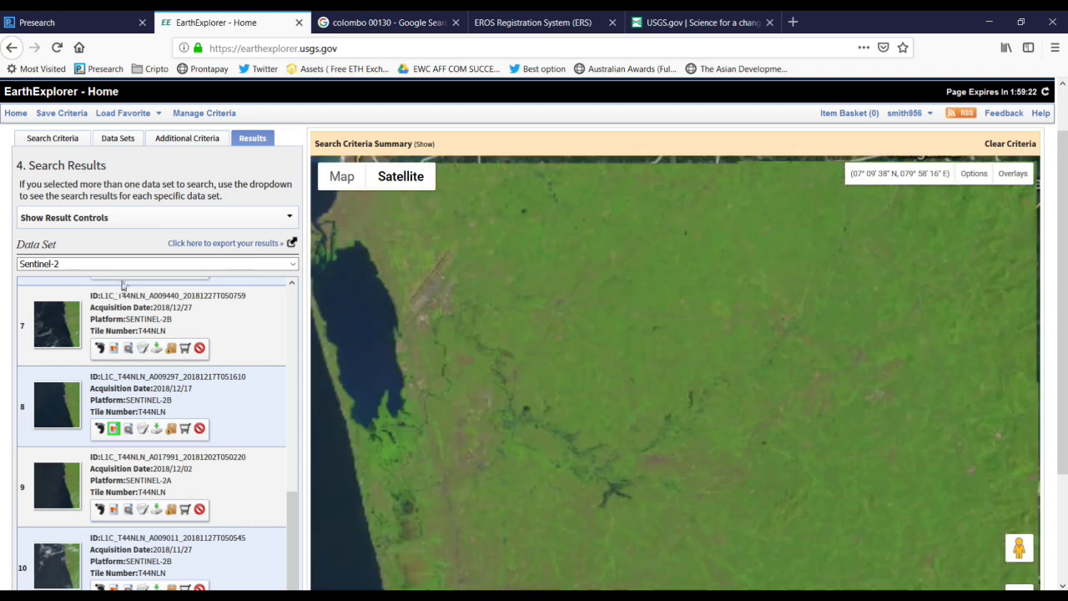
- View Landsat 8 OLI/TIRS C1 Level-1, then Level-2 results, then return to Sentinel-2's 20 scenes
left_click(292, 264)
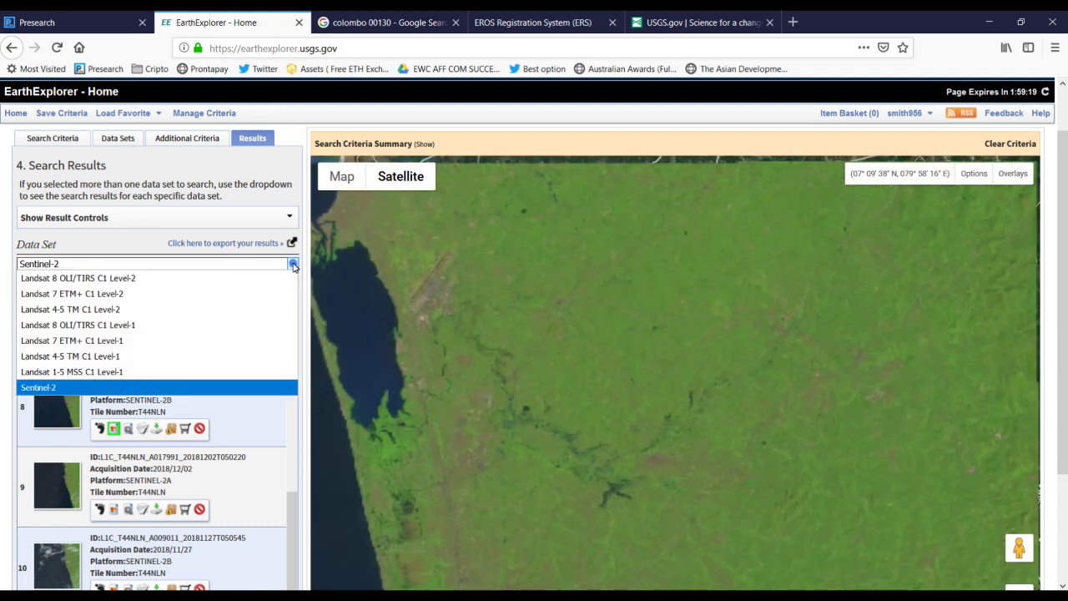
left_click(84, 325)
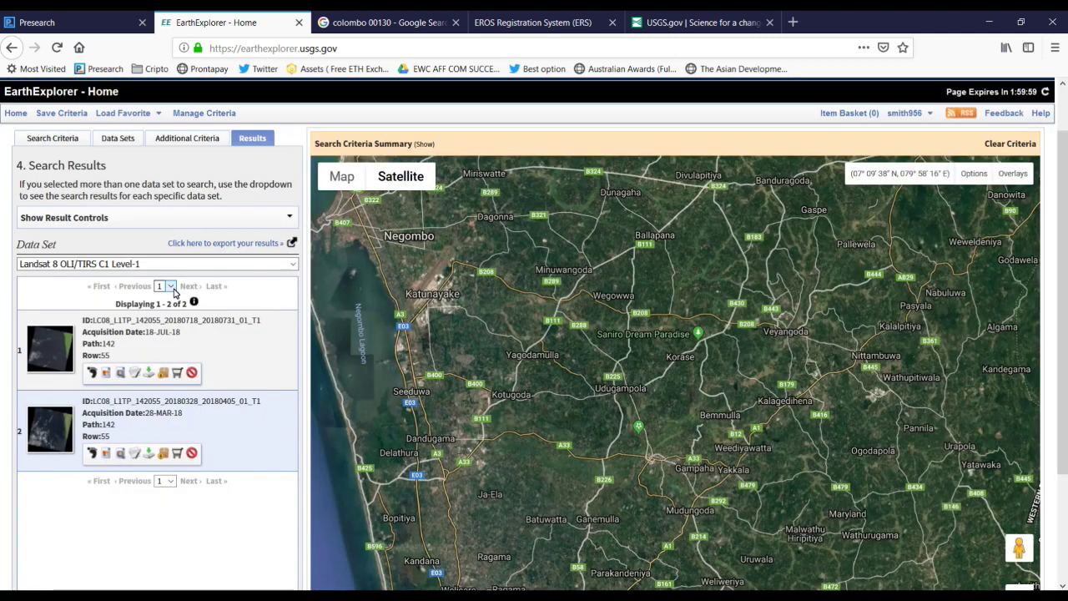
left_click(291, 266)
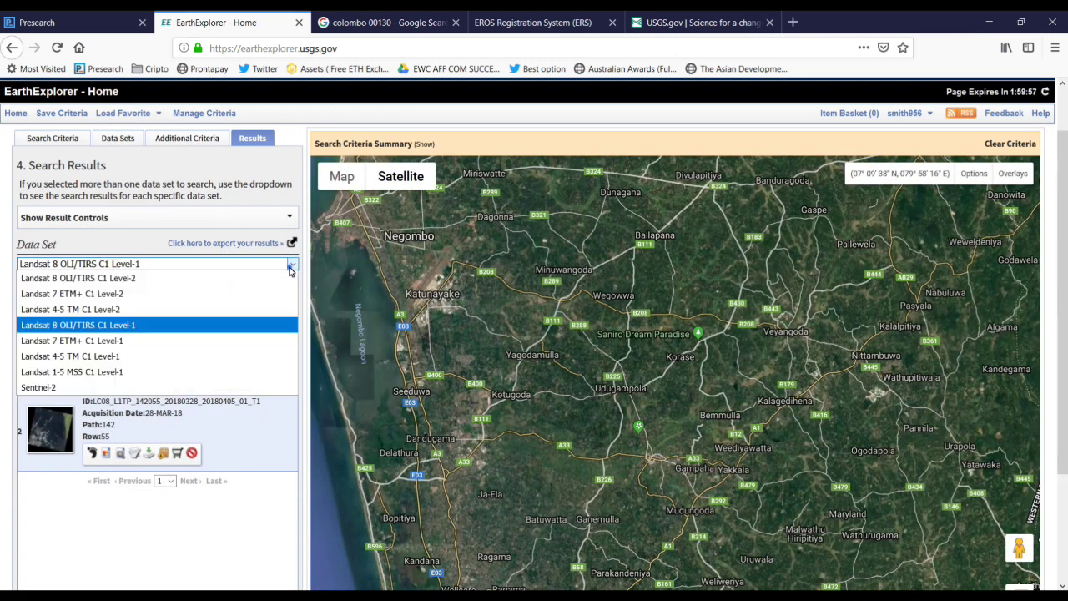
left_click(82, 280)
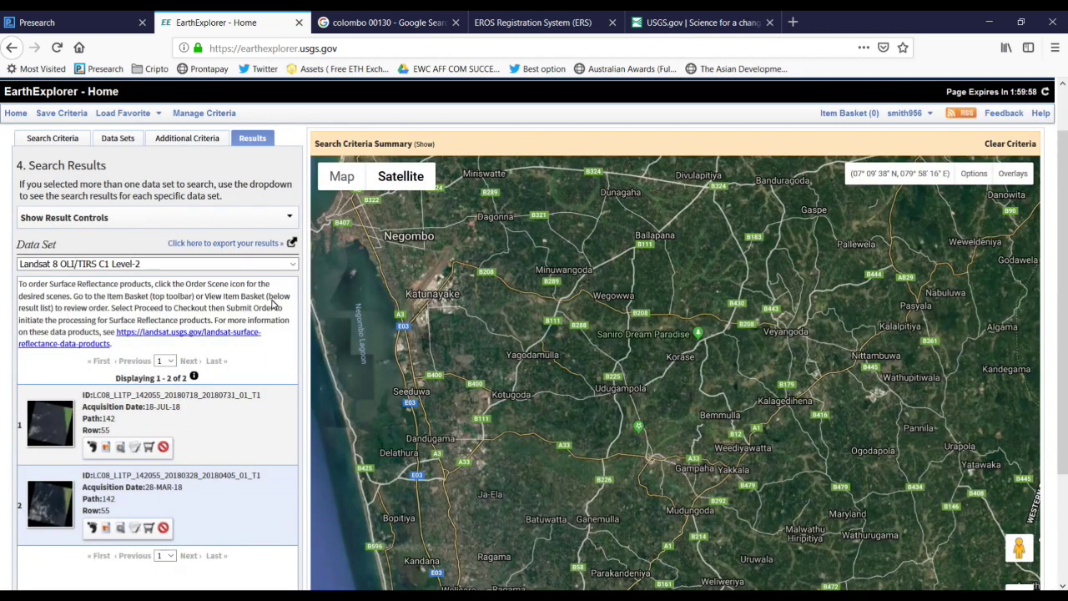
left_click(291, 266)
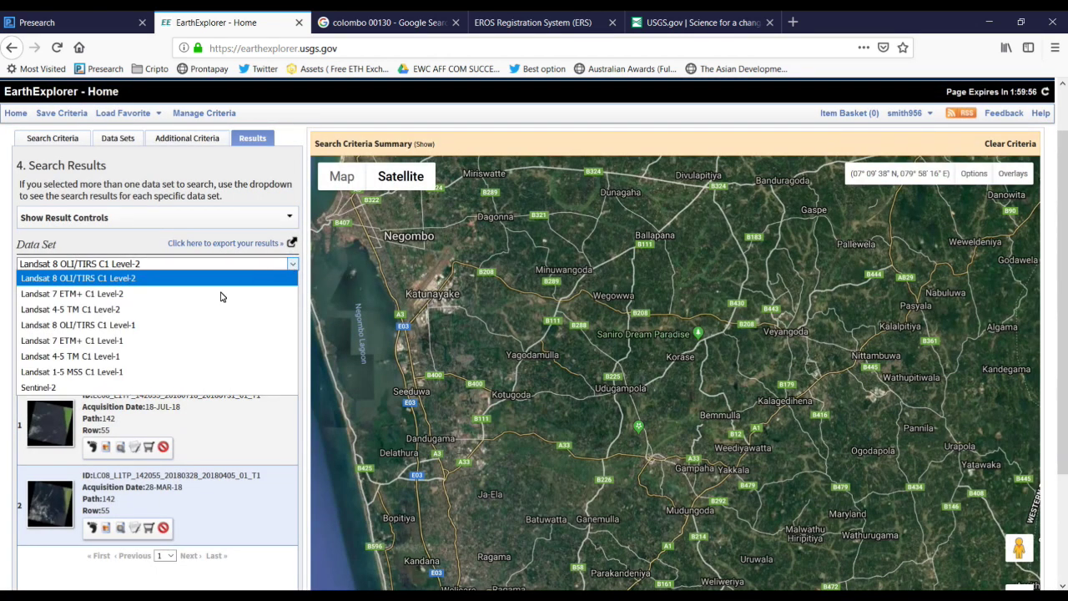
left_click(114, 387)
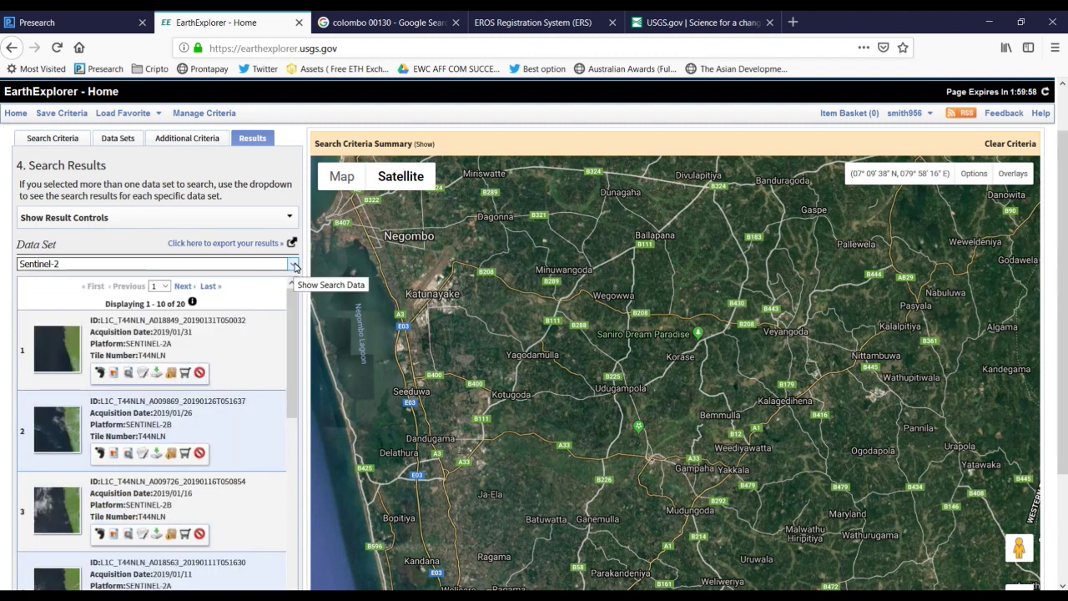
left_click(294, 265)
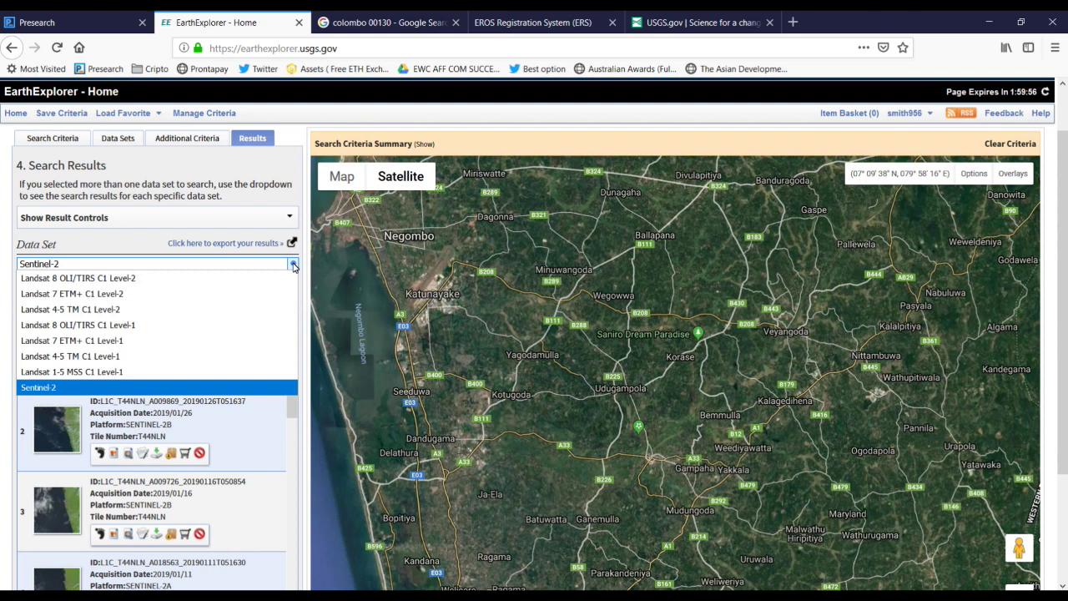
left_click(39, 387)
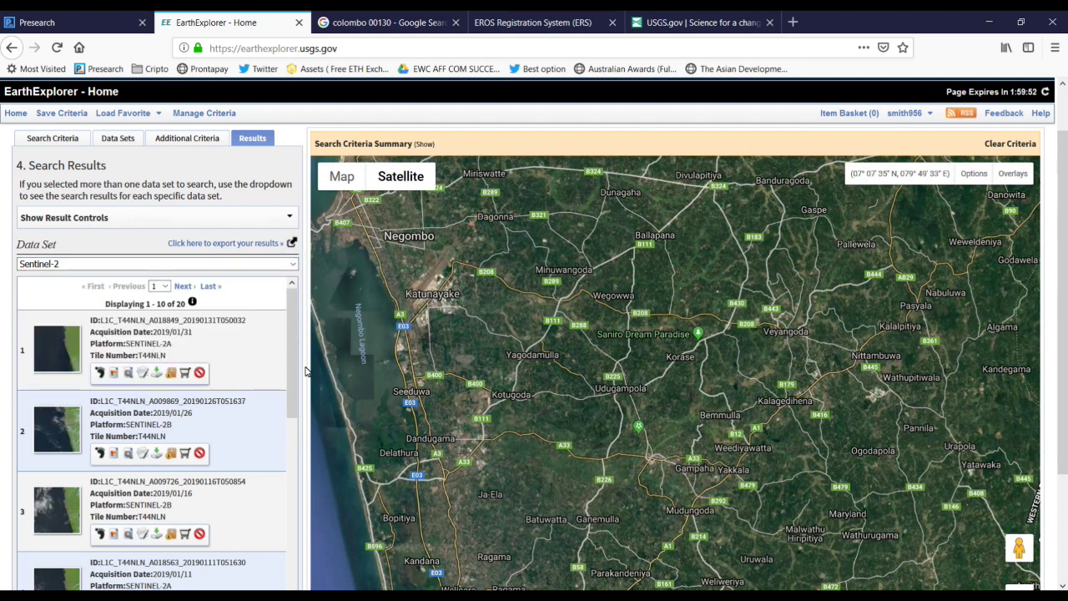
- Scroll to result 5 and show download options for the 2019/01/06 Sentinel-2 scene
scroll(188, 369, "down", 1)
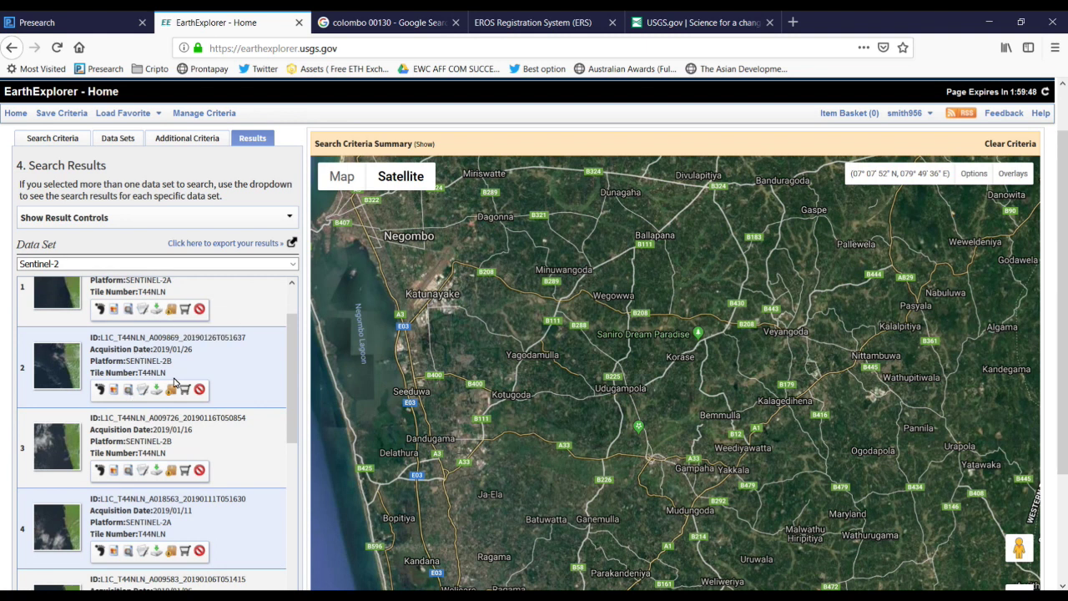
scroll(177, 383, "down", 3)
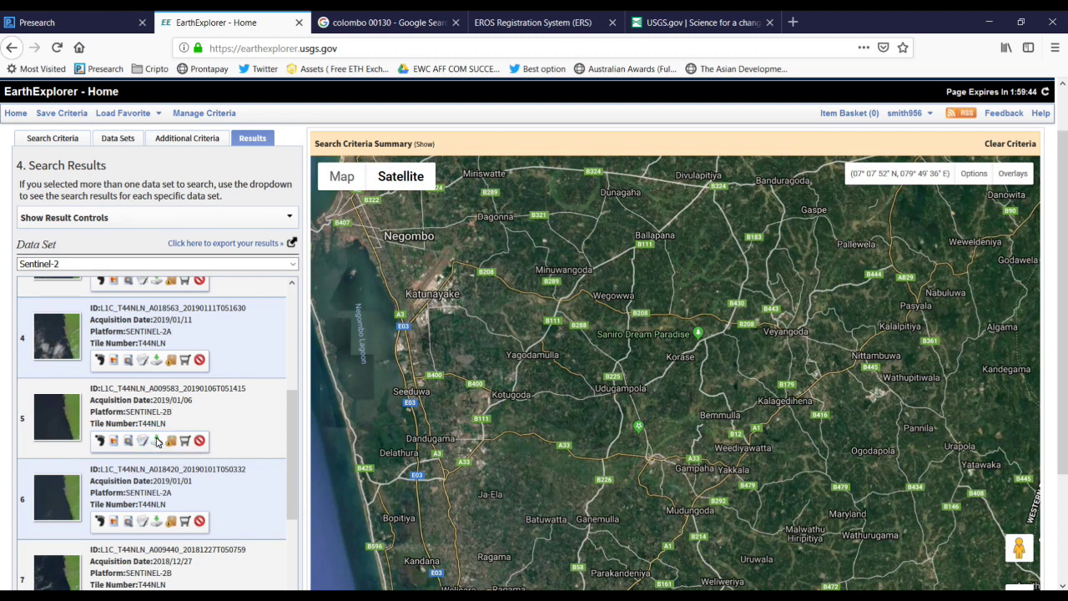
left_click(156, 440)
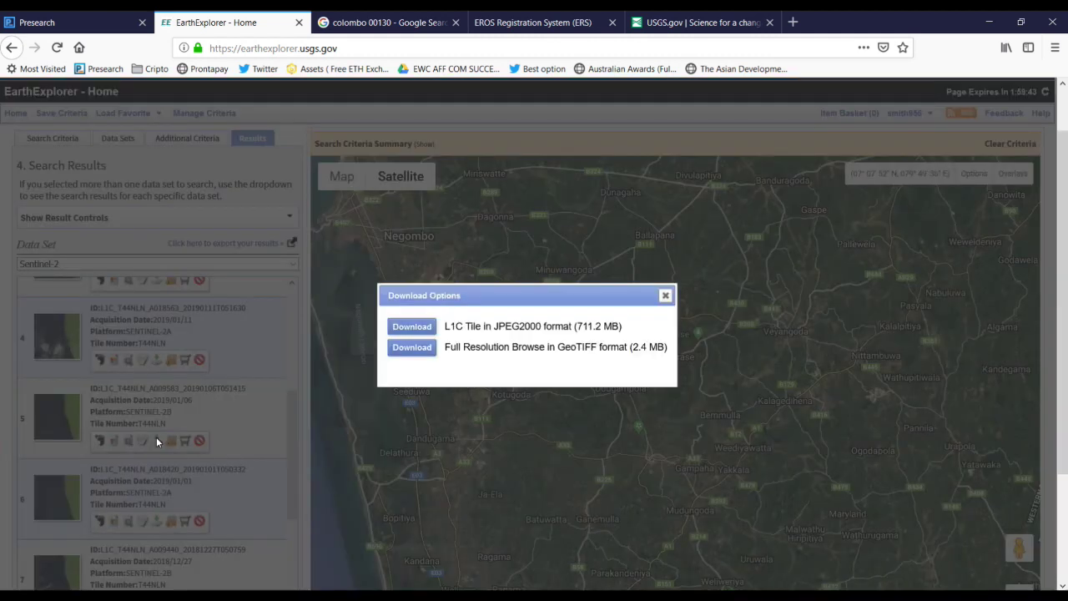
- Save the 711 MB JPEG2000 L1C tile as L1C_T44NLN_A009583_20190106T051415.zip, then dismiss the download options
left_click(411, 327)
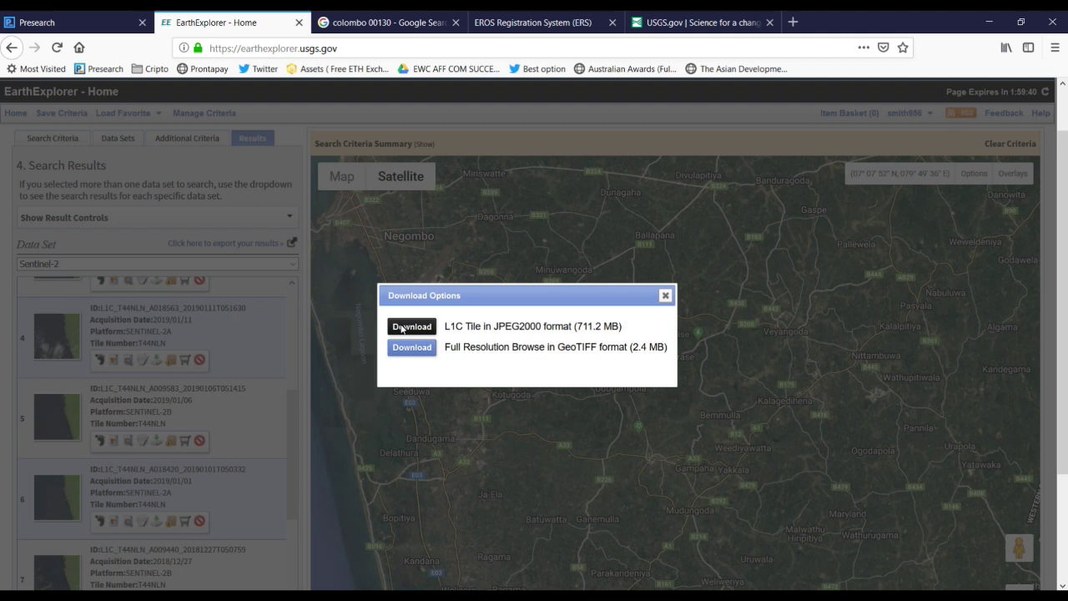
left_click(412, 327)
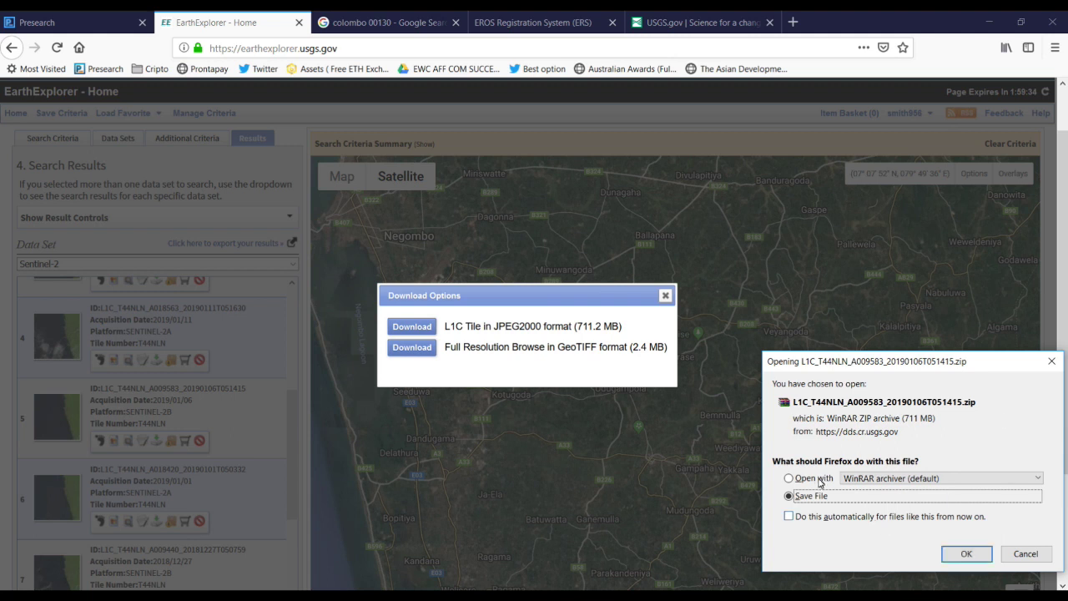
left_click(951, 555)
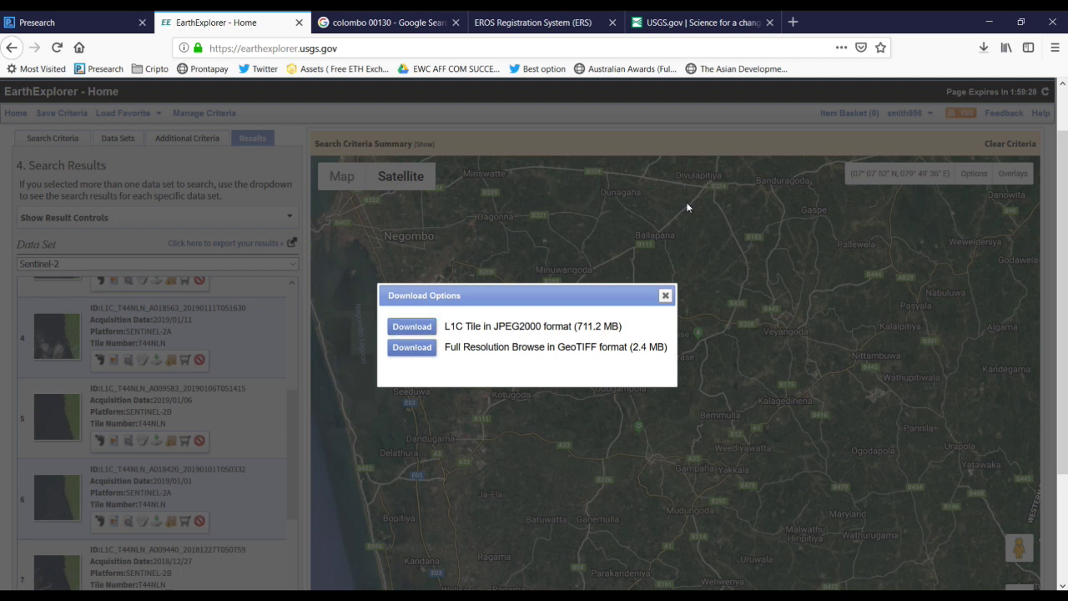
left_click(665, 295)
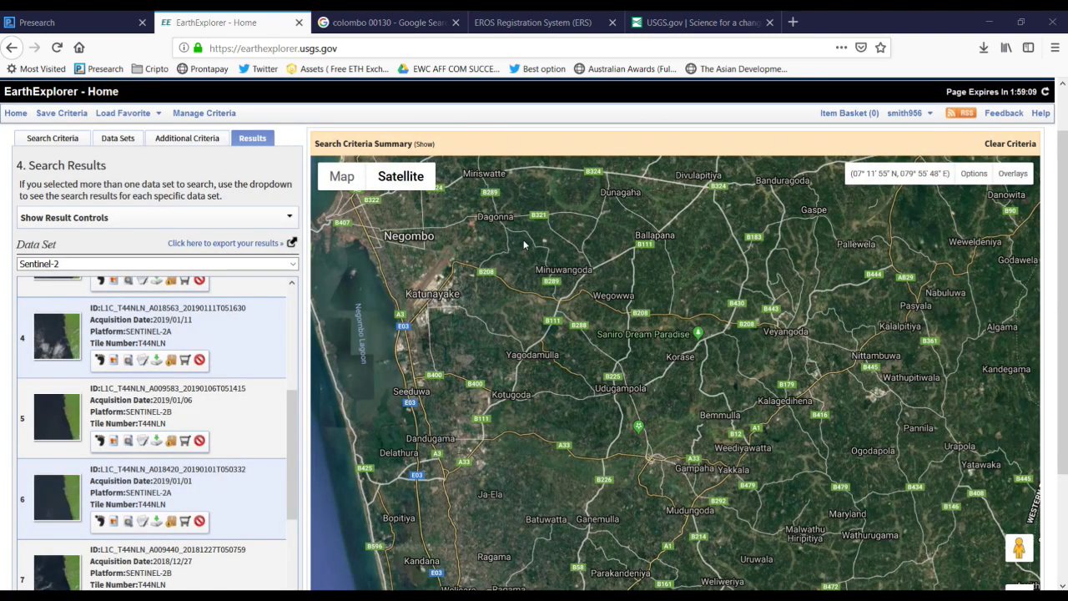